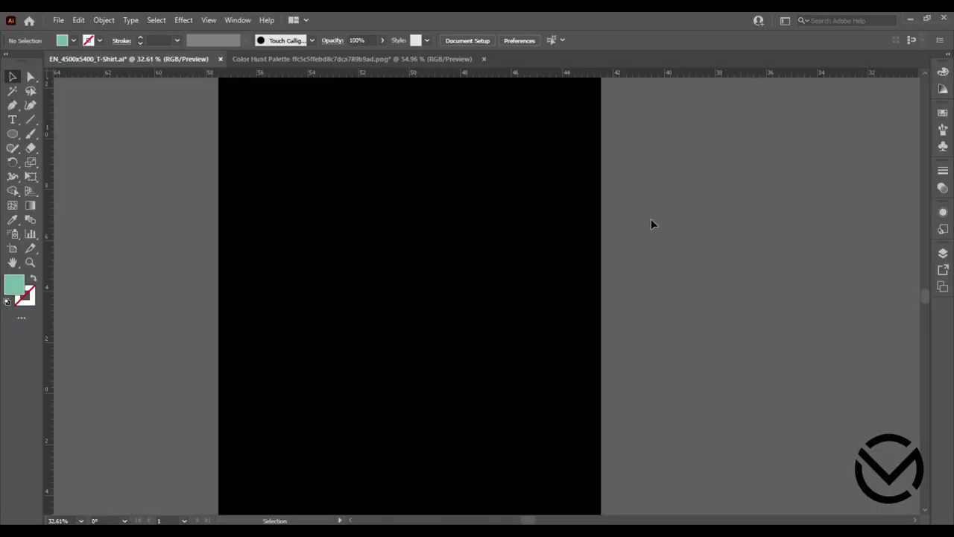
# Paste the quote, enlarge it to about 68 pt and remove the stray end character
pyautogui.click(651, 221)
pyautogui.hotkey('ctrl', 'v')
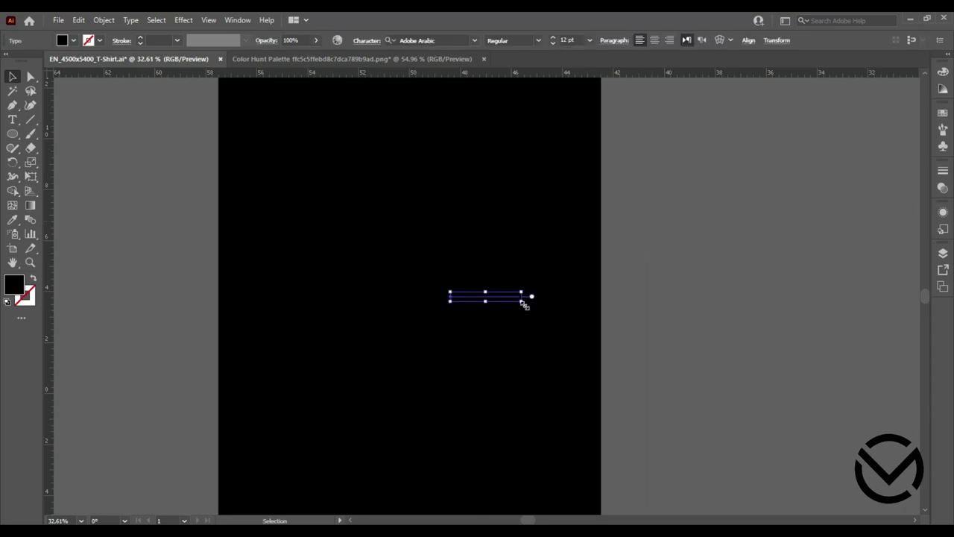
pyautogui.moveTo(524, 304); pyautogui.dragTo(789, 360)
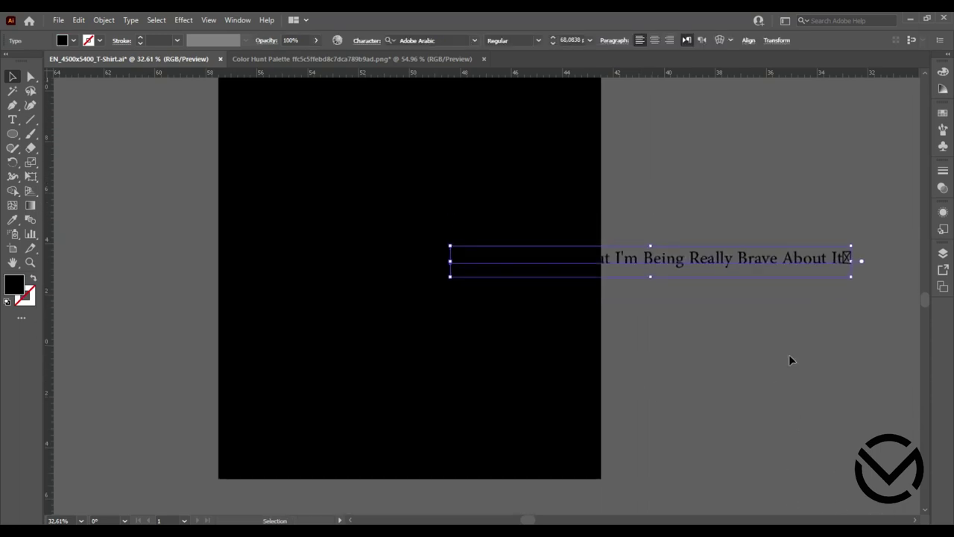
pyautogui.doubleClick(846, 255)
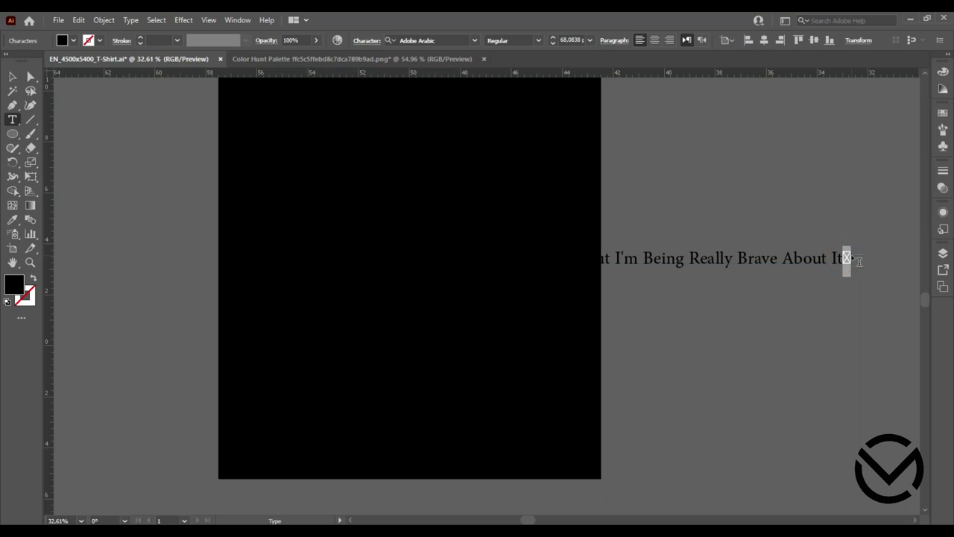
pyautogui.click(12, 78)
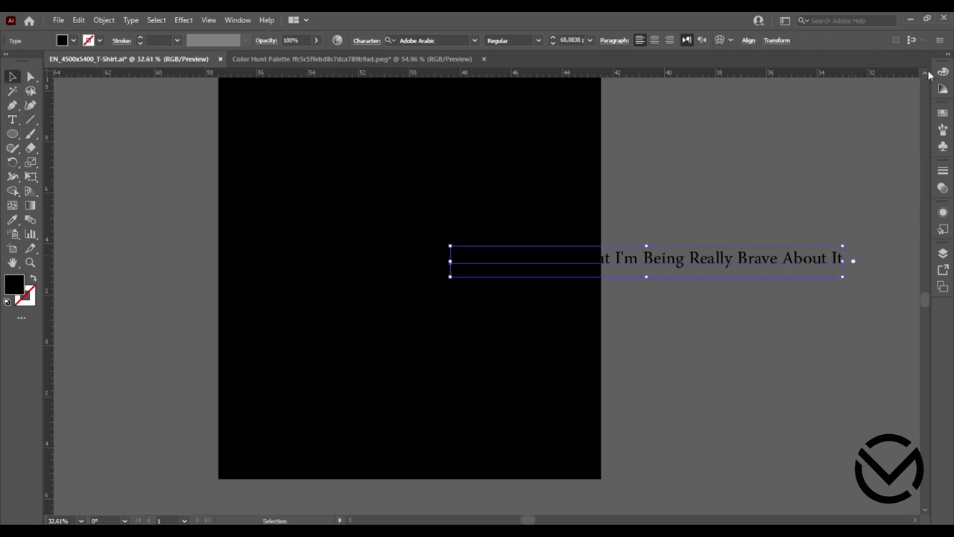
# Make the quote text white and move it to the artboard's top-left
pyautogui.click(943, 114)
pyautogui.click(804, 153)
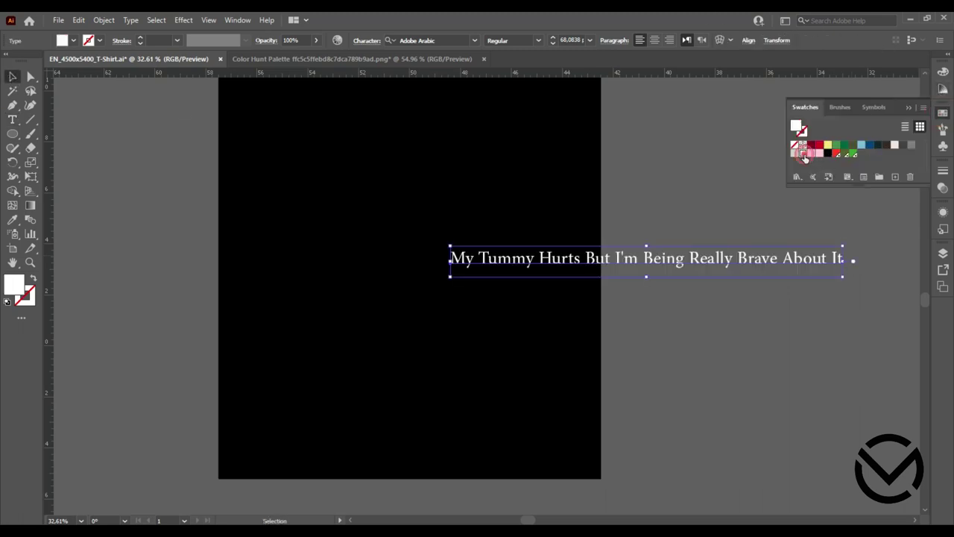
pyautogui.moveTo(566, 260); pyautogui.dragTo(376, 243)
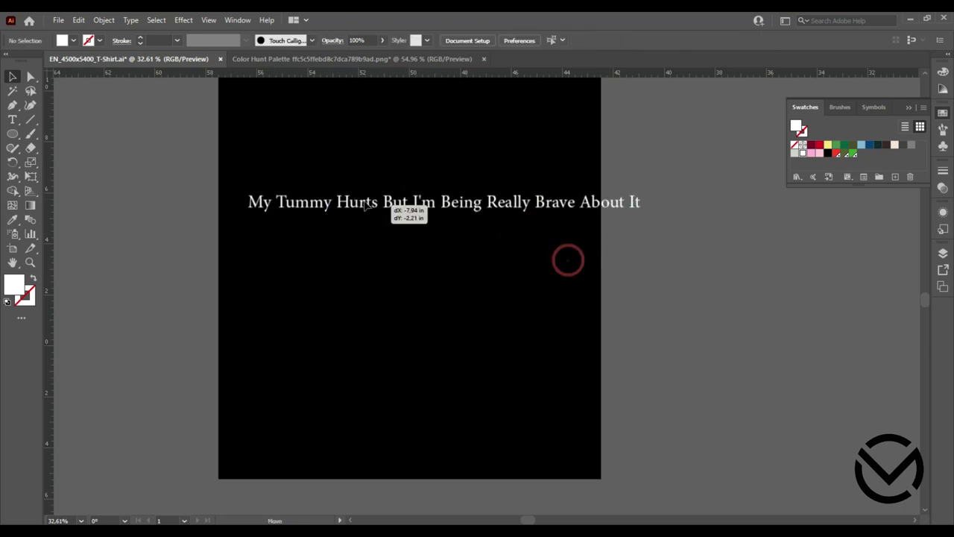
pyautogui.moveTo(379, 277); pyautogui.dragTo(389, 165)
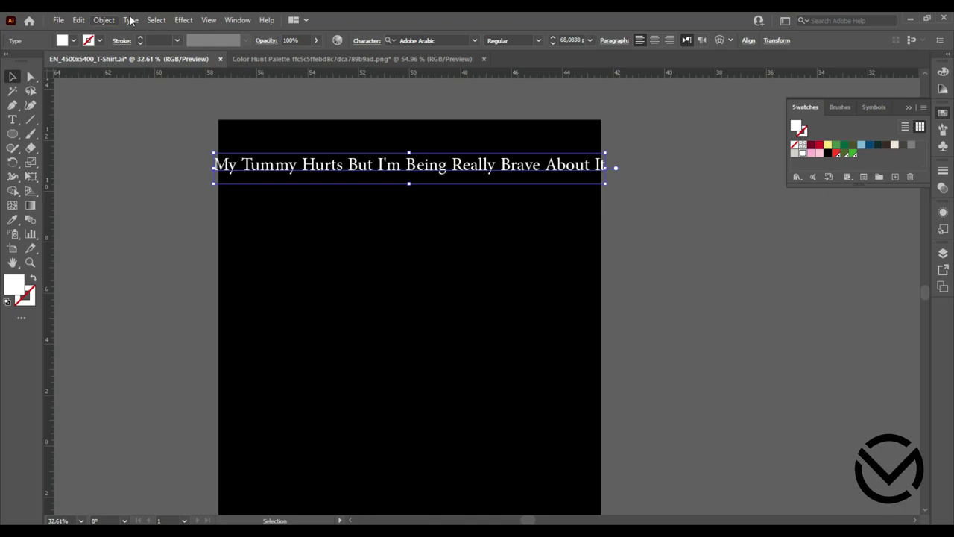
# Make the quote UPPERCASE and set it in the Keep on Truckin font
pyautogui.click(131, 21)
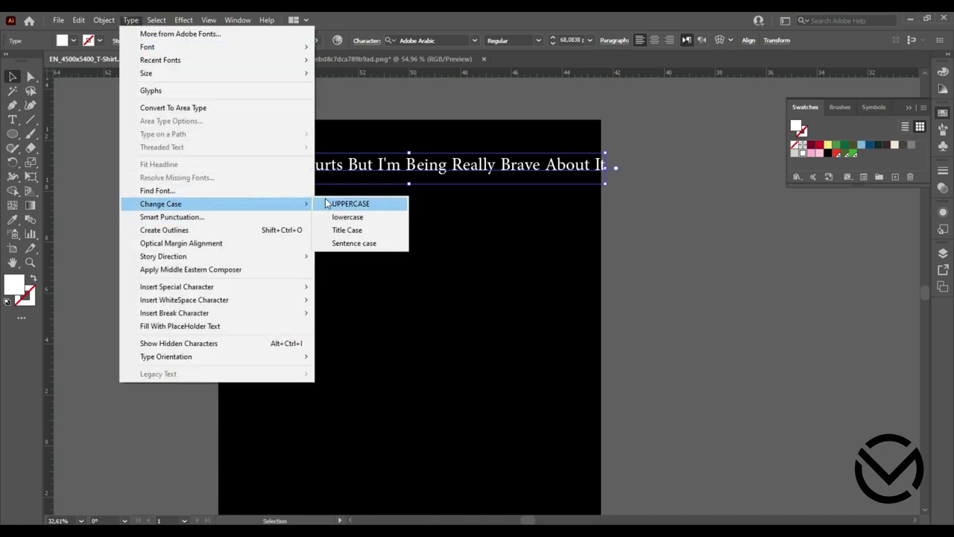
pyautogui.click(343, 204)
pyautogui.click(466, 41)
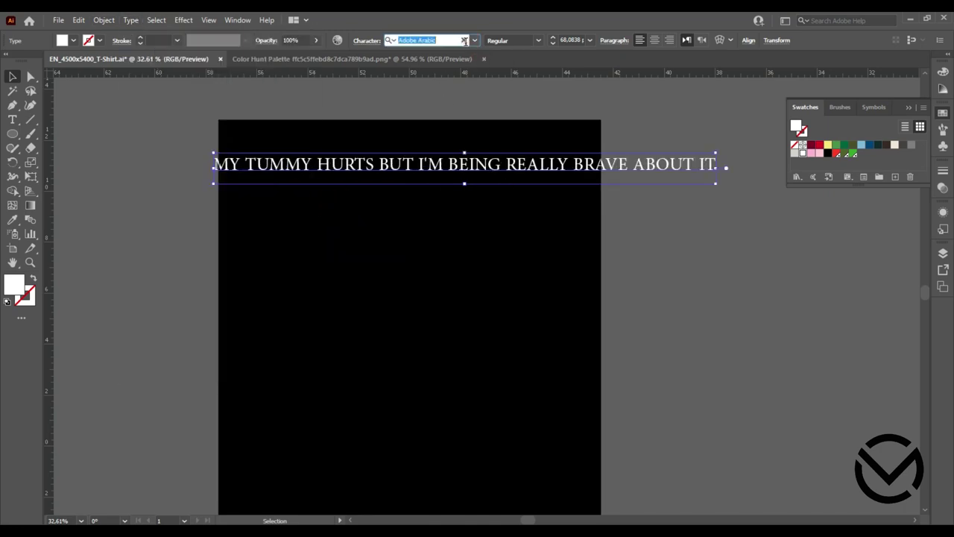
pyautogui.write('keep')
pyautogui.click(440, 99)
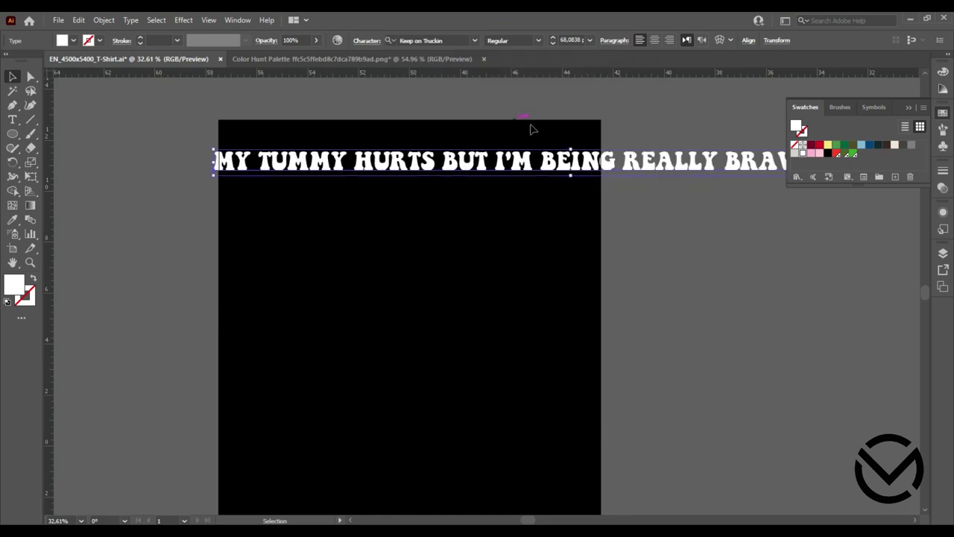
# Duplicate the line into four stacked copies down the artboard
pyautogui.moveTo(467, 163); pyautogui.dragTo(463, 239)
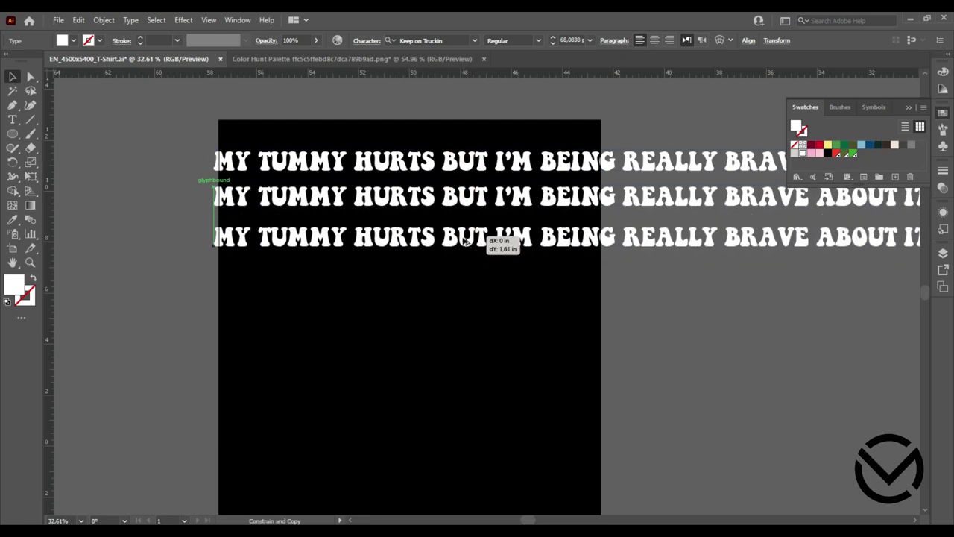
pyautogui.moveTo(464, 239); pyautogui.dragTo(464, 272)
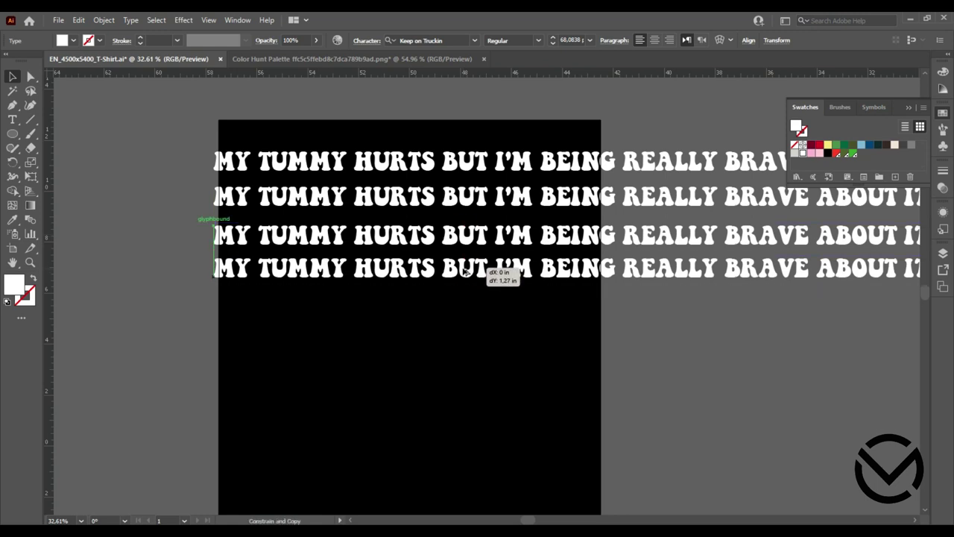
pyautogui.click(467, 305)
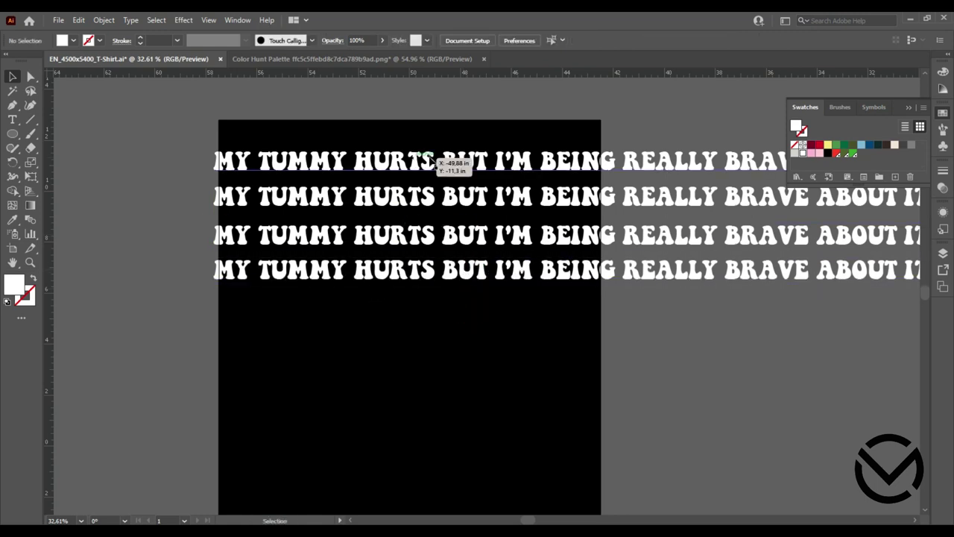
# Trim line one to MY TUMMY HURTS and line two to BUT I'M BEING
pyautogui.doubleClick(434, 160)
pyautogui.moveTo(439, 160); pyautogui.dragTo(788, 165)
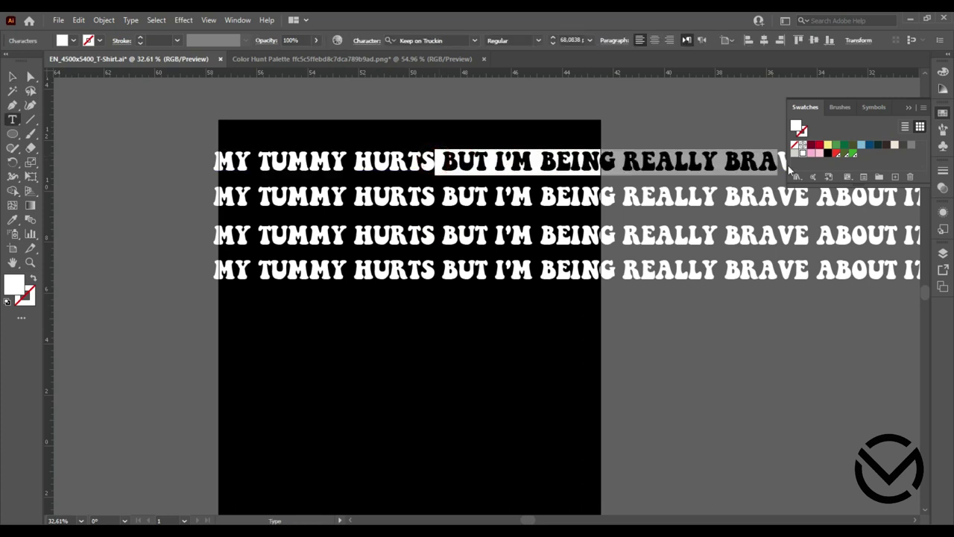
pyautogui.moveTo(921, 170); pyautogui.dragTo(855, 174)
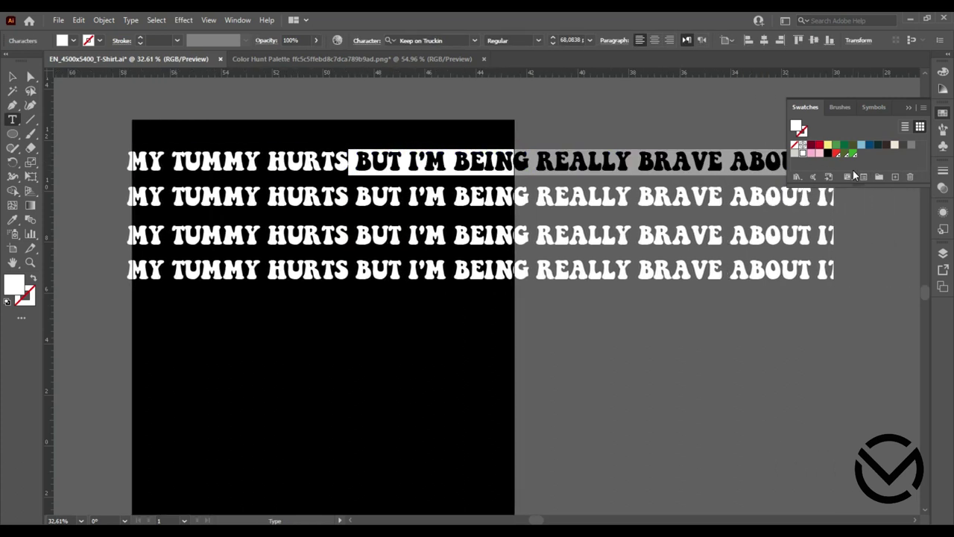
pyautogui.press('BackSpace')
pyautogui.moveTo(355, 195); pyautogui.dragTo(127, 196)
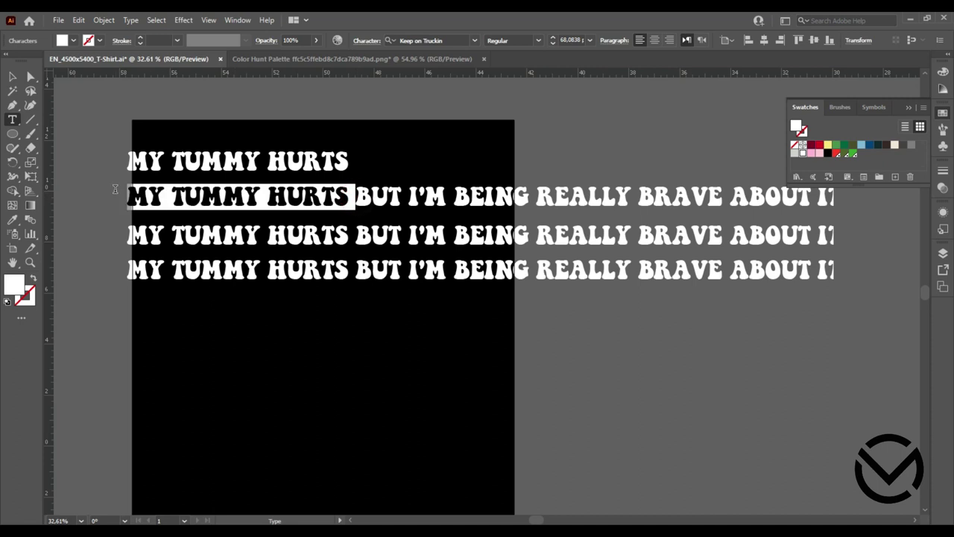
pyautogui.press('BackSpace')
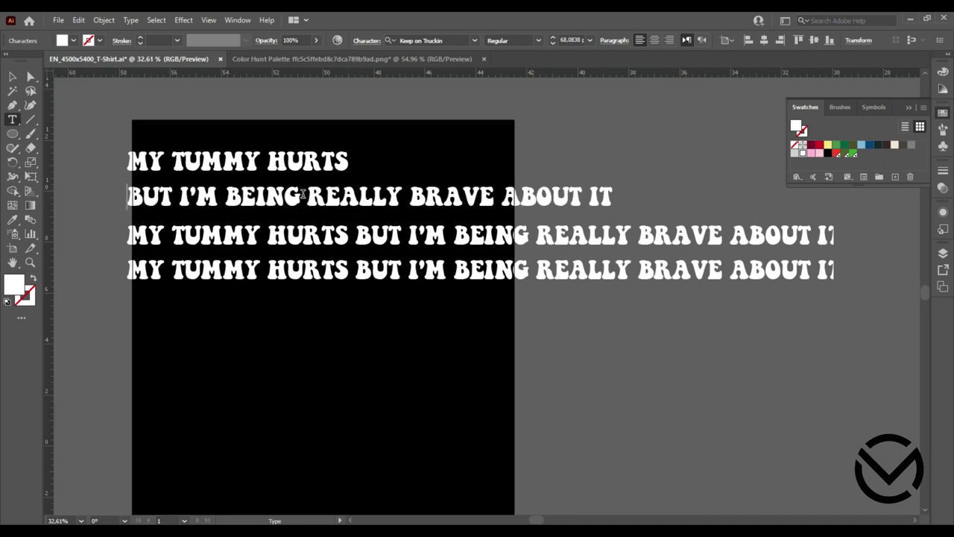
pyautogui.moveTo(303, 192); pyautogui.dragTo(613, 196)
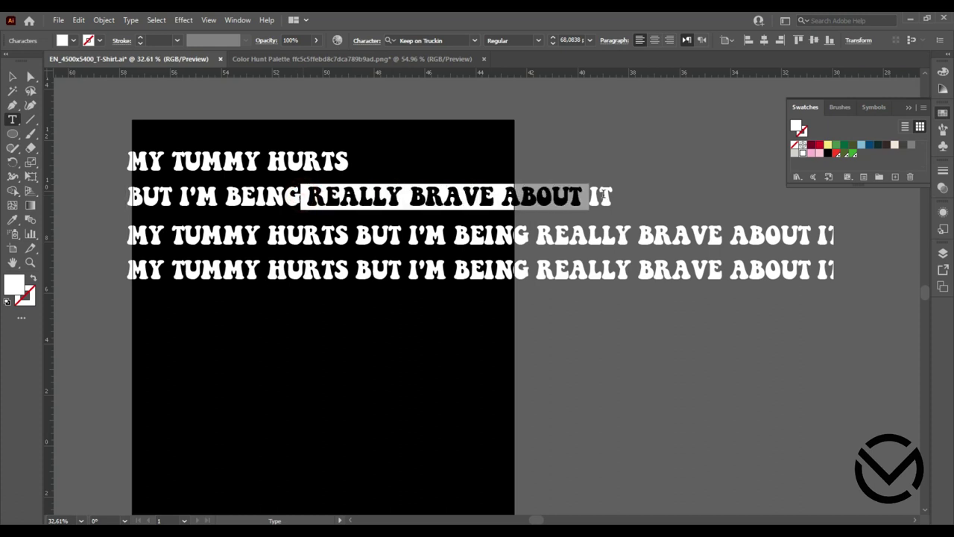
pyautogui.click(630, 195)
pyautogui.moveTo(303, 193); pyautogui.dragTo(613, 195)
pyautogui.press('BackSpace')
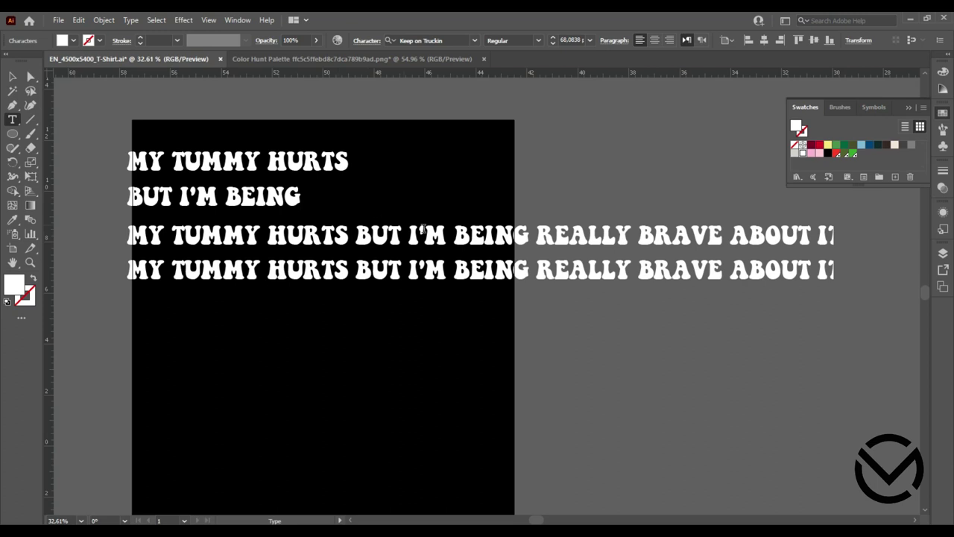
# Trim line three to REALLY BRAVE and line four to ABOUT IT
pyautogui.moveTo(518, 238); pyautogui.dragTo(126, 239)
pyautogui.press('BackSpace')
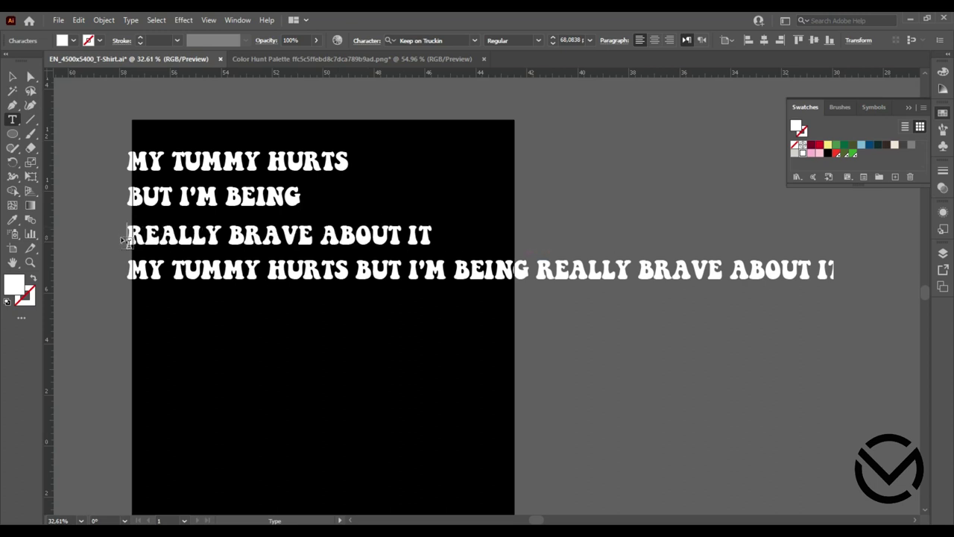
pyautogui.moveTo(314, 238); pyautogui.dragTo(433, 241)
pyautogui.press('BackSpace')
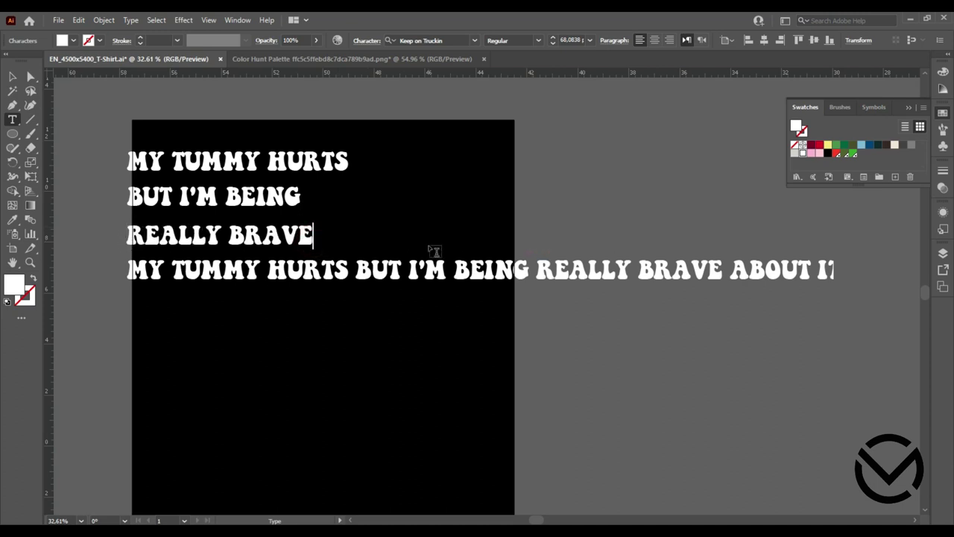
pyautogui.moveTo(732, 272); pyautogui.dragTo(126, 270)
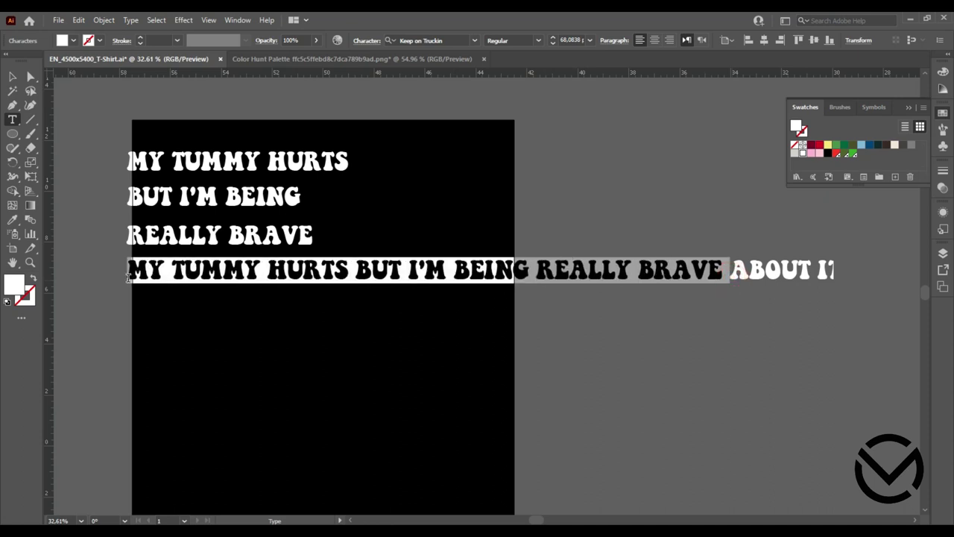
pyautogui.press('BackSpace')
pyautogui.click(11, 78)
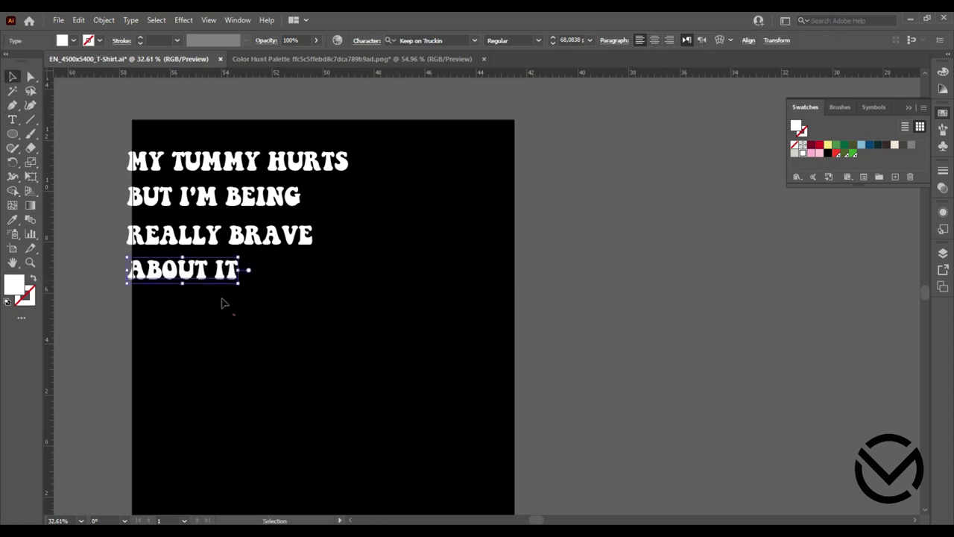
# Center-align the four lines, then move the block toward the artboard centre and enlarge it
pyautogui.click(197, 138)
pyautogui.moveTo(217, 128); pyautogui.dragTo(189, 294)
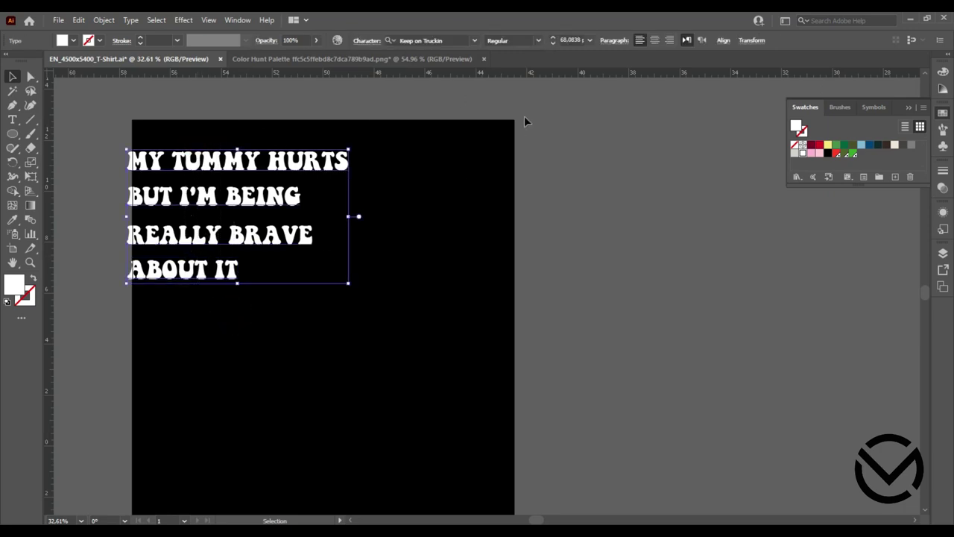
pyautogui.click(723, 41)
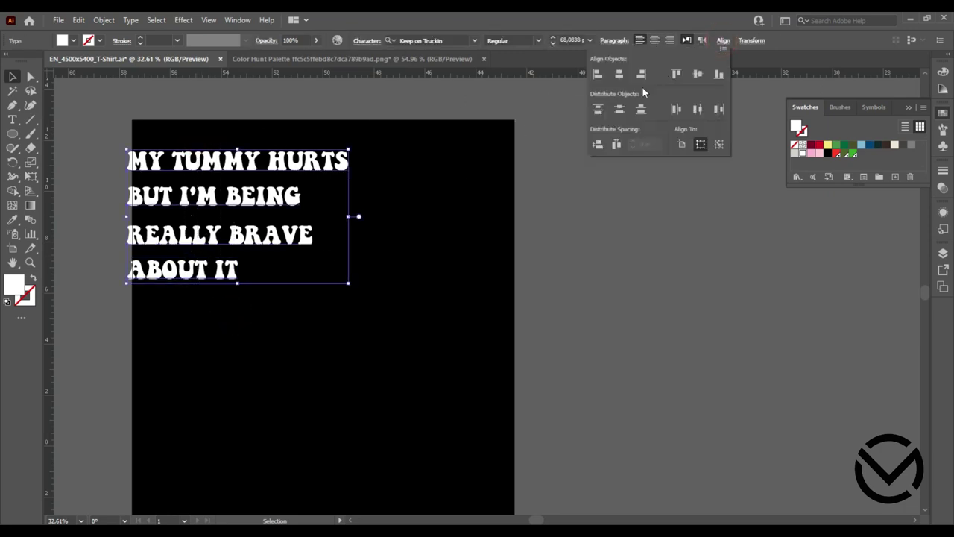
pyautogui.click(620, 75)
pyautogui.click(291, 195)
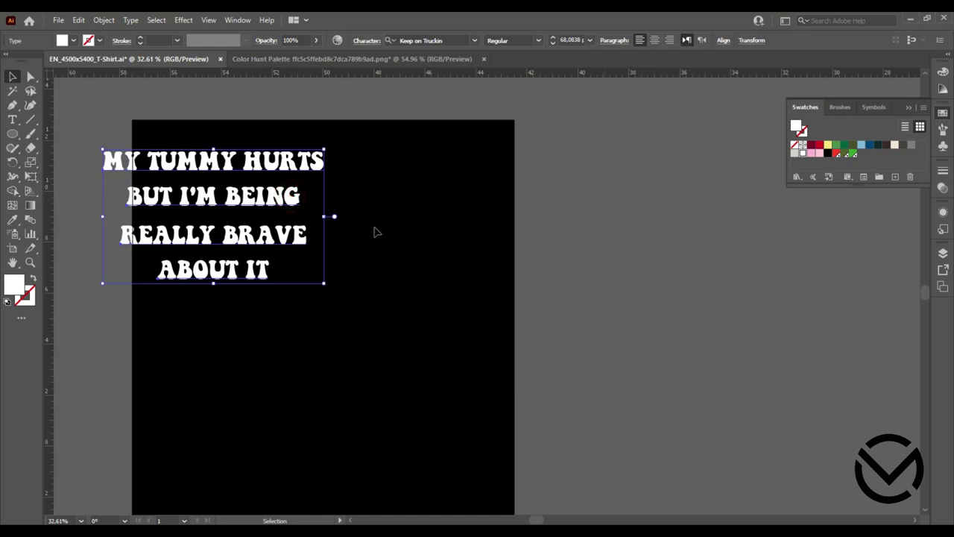
pyautogui.click(723, 41)
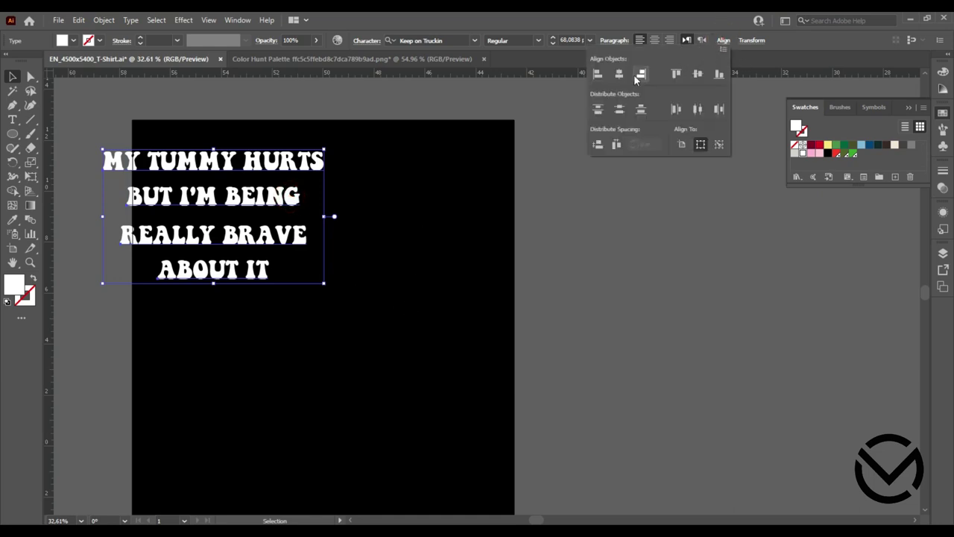
pyautogui.click(620, 75)
pyautogui.moveTo(294, 245); pyautogui.dragTo(393, 339)
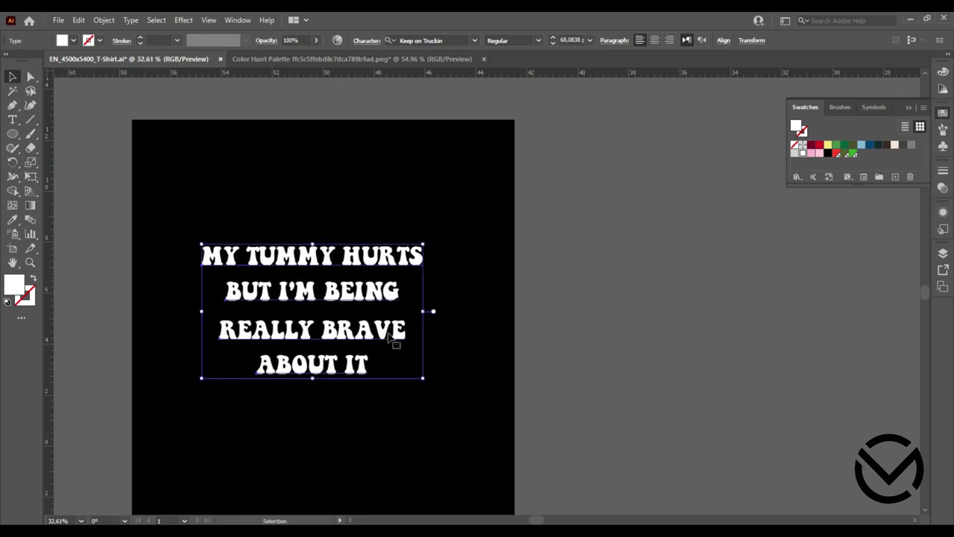
pyautogui.moveTo(422, 243); pyautogui.dragTo(500, 126)
pyautogui.moveTo(409, 266); pyautogui.dragTo(377, 211)
pyautogui.click(337, 356)
# Scale BUT I'M BEING, REALLY BRAVE and ABOUT IT to full line width, stacked snugly
pyautogui.moveTo(280, 205); pyautogui.dragTo(250, 200)
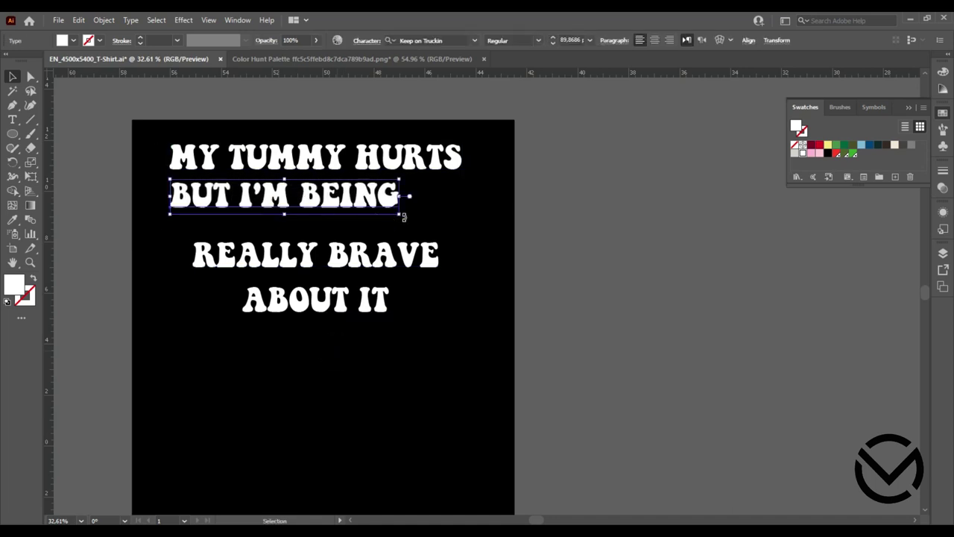
pyautogui.moveTo(401, 217); pyautogui.dragTo(465, 288)
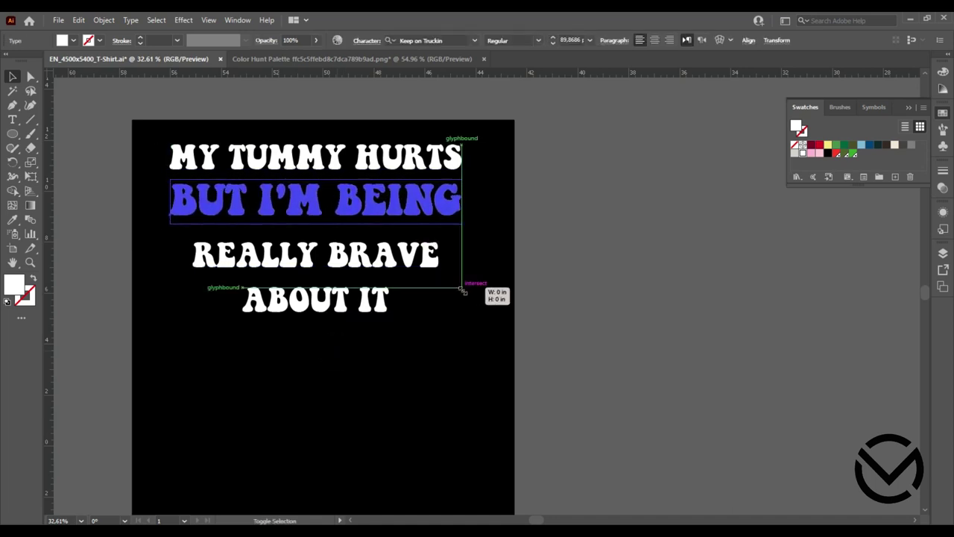
pyautogui.moveTo(363, 259); pyautogui.dragTo(342, 248)
pyautogui.moveTo(415, 262); pyautogui.dragTo(458, 321)
pyautogui.moveTo(339, 306); pyautogui.dragTo(264, 292)
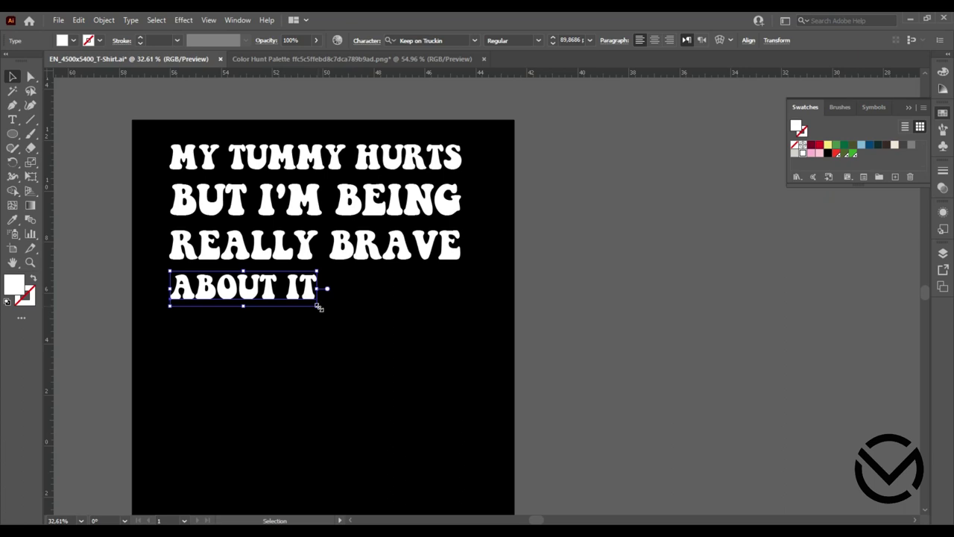
pyautogui.moveTo(319, 307); pyautogui.dragTo(456, 392)
# Move the whole quote block down the artboard and enlarge it
pyautogui.moveTo(351, 391); pyautogui.dragTo(315, 214)
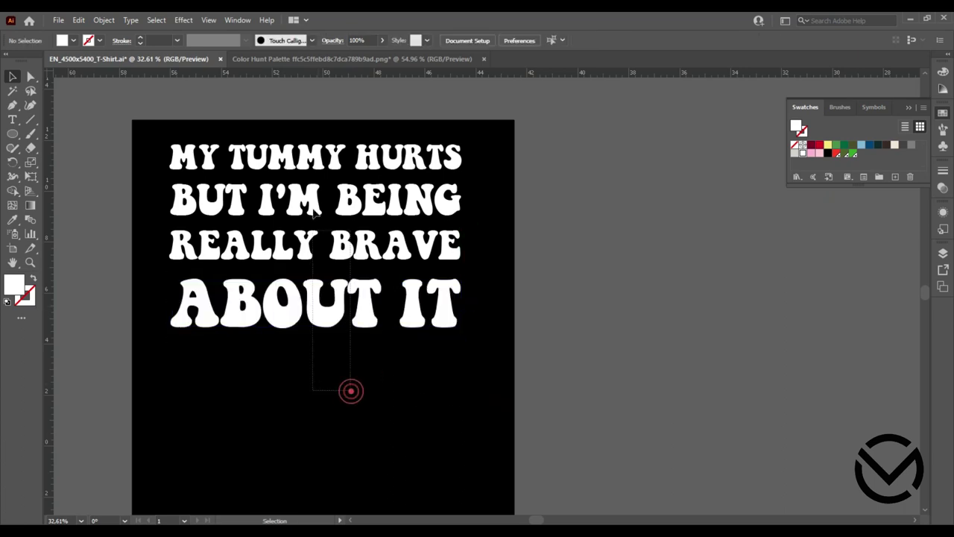
pyautogui.moveTo(402, 267); pyautogui.dragTo(409, 328)
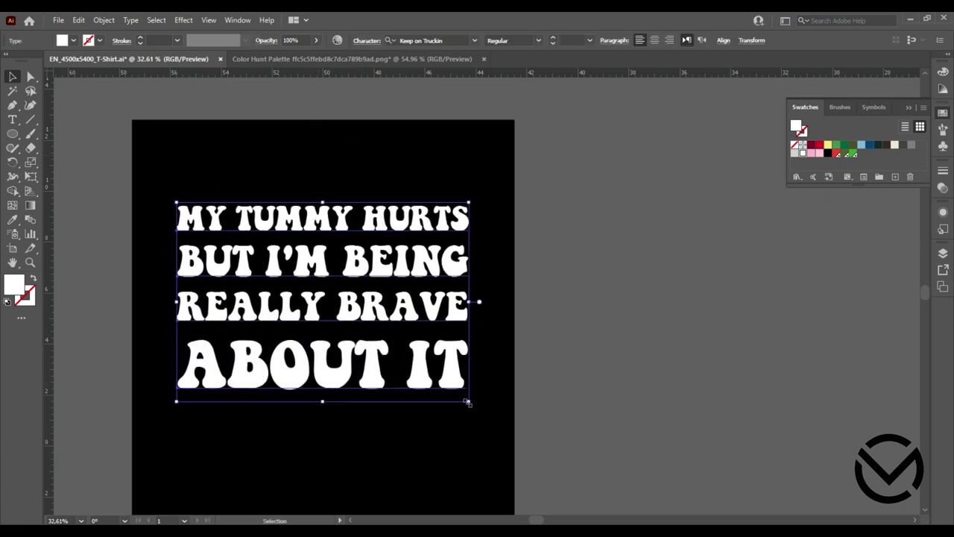
pyautogui.moveTo(468, 403); pyautogui.dragTo(505, 423)
pyautogui.moveTo(405, 405); pyautogui.dragTo(386, 385)
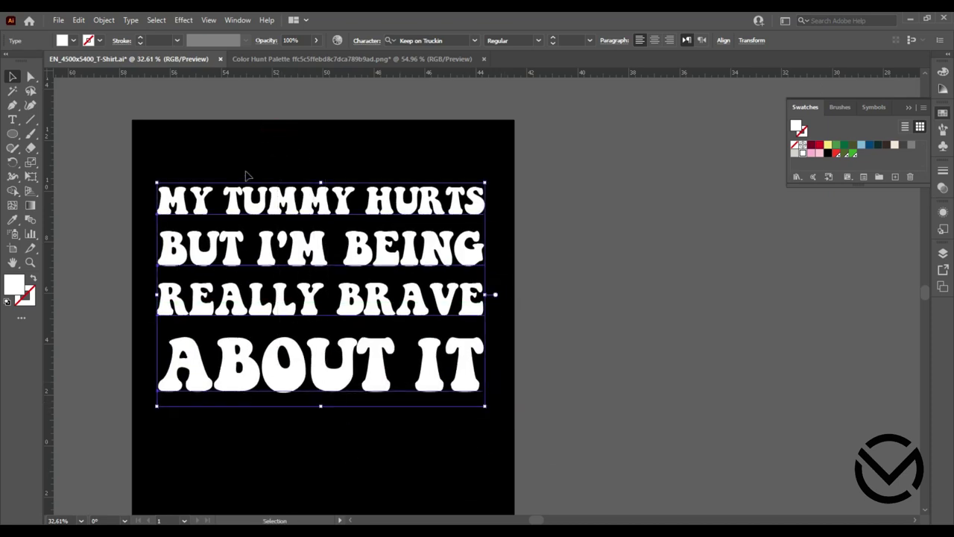
# Apply a Flag warp with Bend -48% and 19% horizontal distortion to the quote
pyautogui.click(184, 20)
pyautogui.moveTo(198, 173)
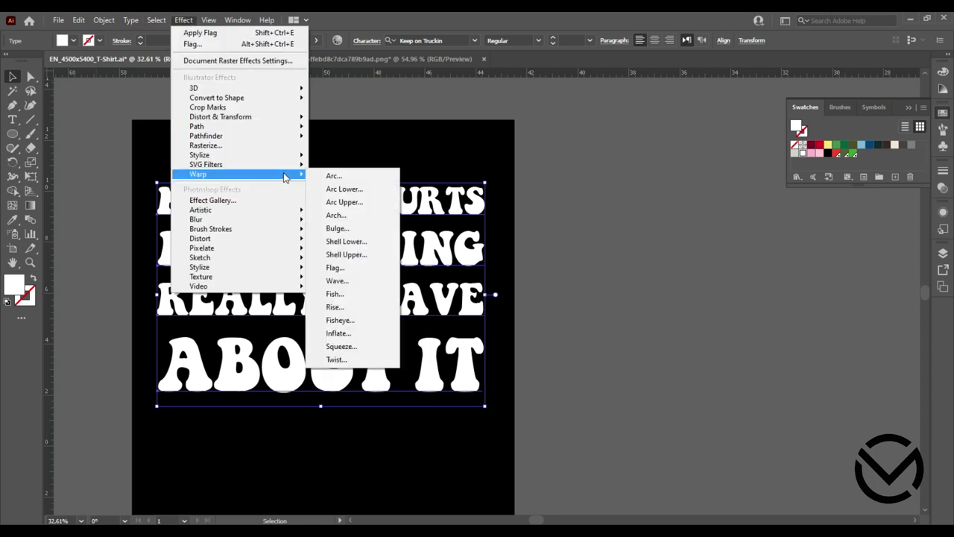
pyautogui.click(336, 267)
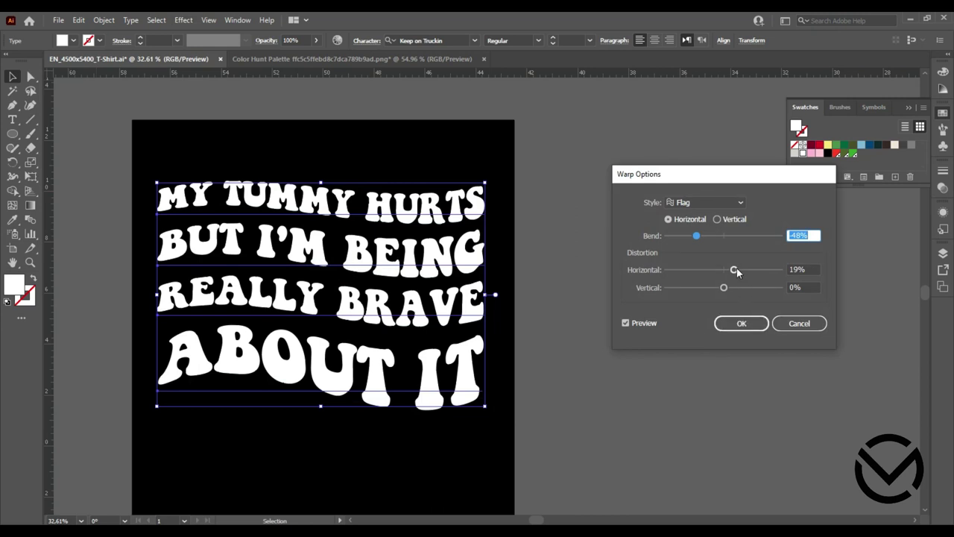
pyautogui.click(750, 328)
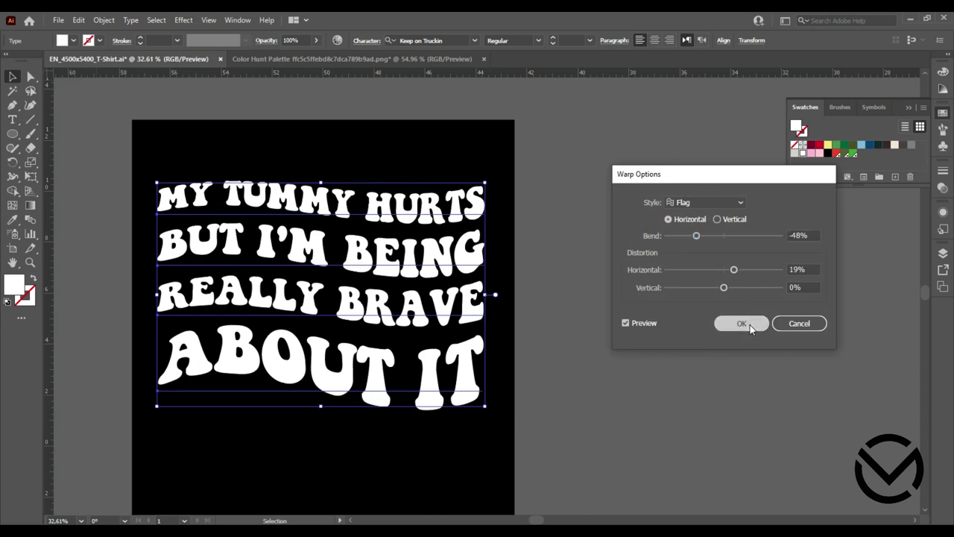
pyautogui.click(439, 202)
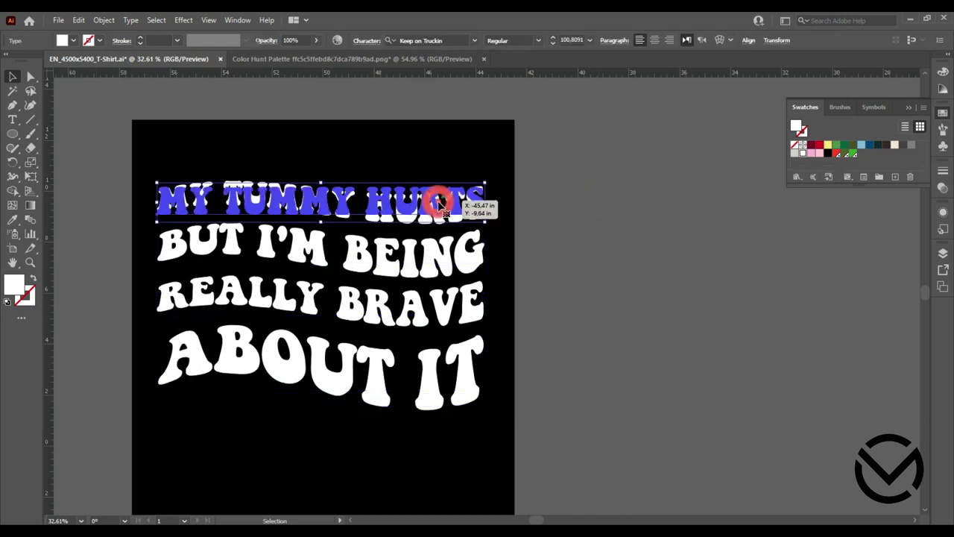
# Expand the warped MY TUMMY HURTS line and lift it above the other lines
pyautogui.click(104, 20)
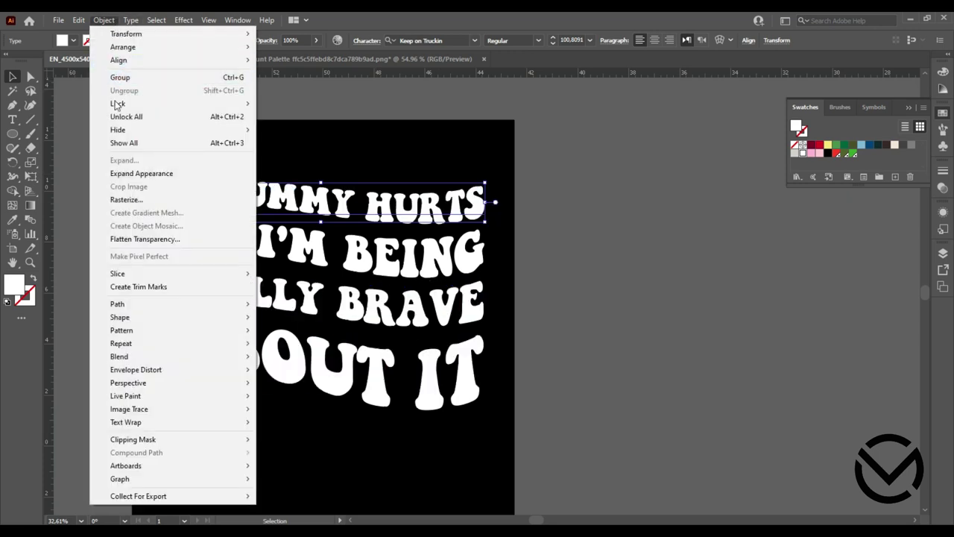
pyautogui.click(112, 172)
pyautogui.click(104, 21)
pyautogui.click(114, 158)
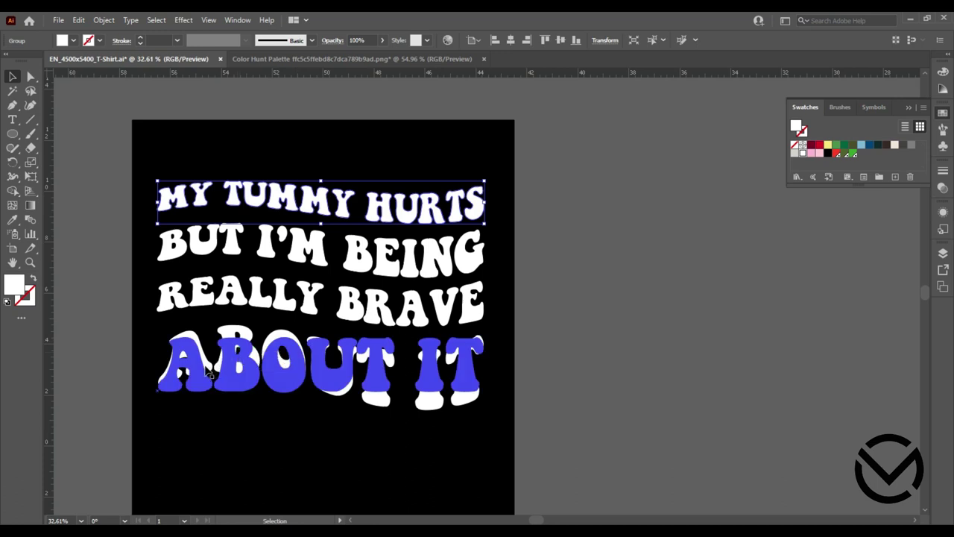
pyautogui.press('z')
pyautogui.moveTo(269, 167)
pyautogui.mouseDown()
pyautogui.moveTo(317, 166)
pyautogui.moveTo(402, 242)
pyautogui.mouseUp()
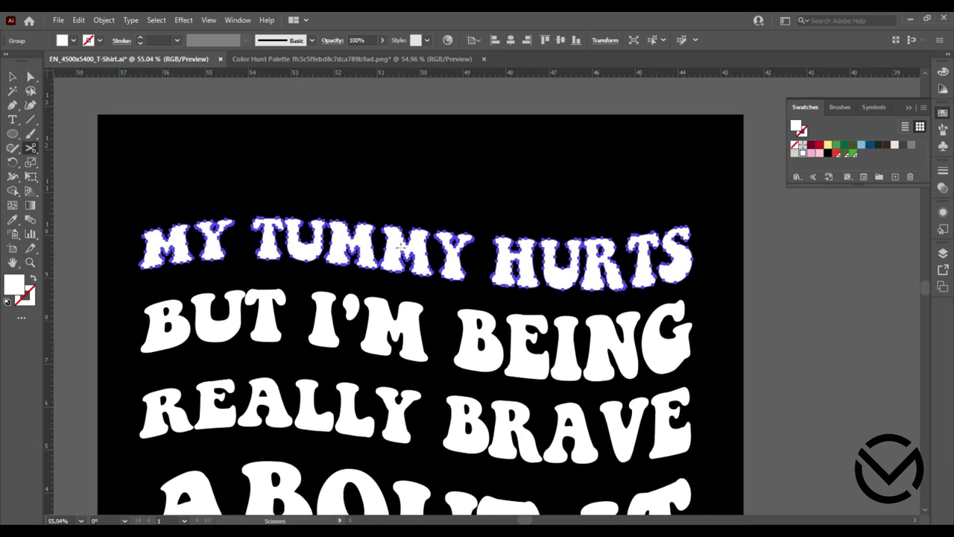
pyautogui.press('v')
pyautogui.moveTo(352, 249); pyautogui.dragTo(352, 153)
# Zoom in on MY TUMMY HURTS and enter its group to stretch the Y taller
pyautogui.scroll(2, 339, 231)
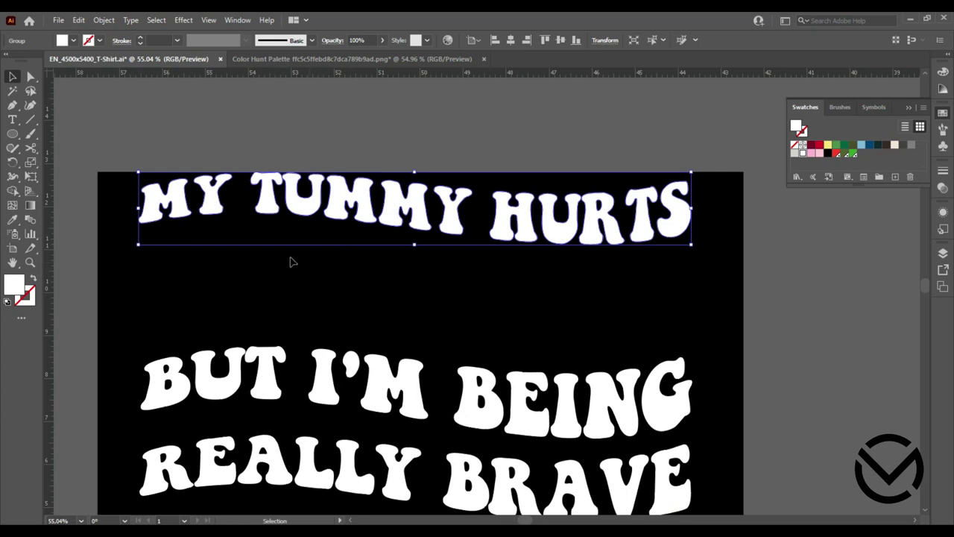
pyautogui.press('z')
pyautogui.moveTo(211, 223); pyautogui.dragTo(287, 275)
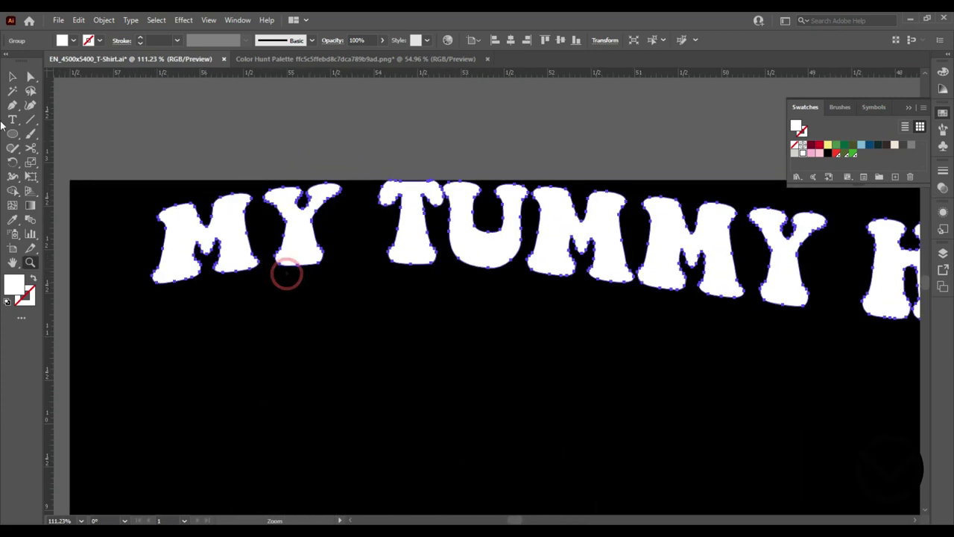
pyautogui.click(13, 77)
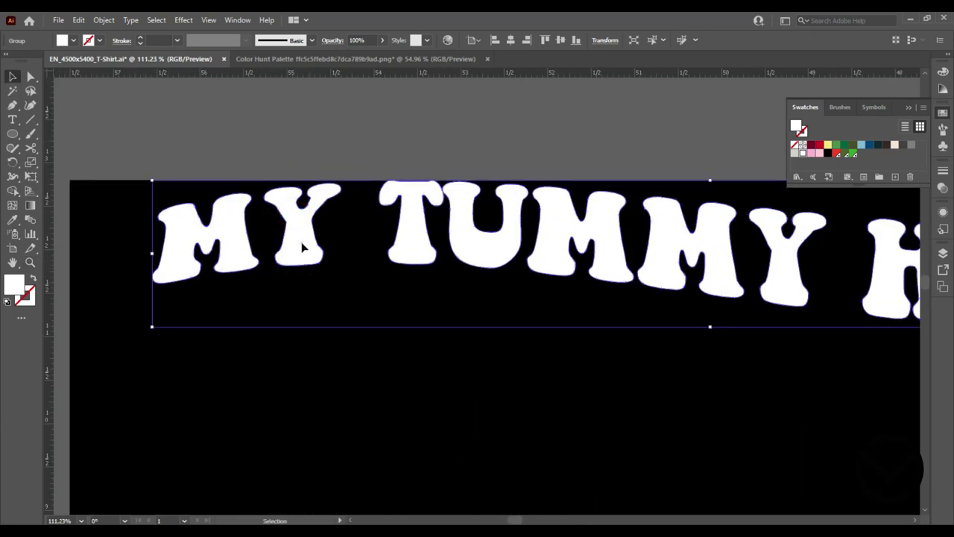
pyautogui.doubleClick(295, 216)
pyautogui.moveTo(303, 181); pyautogui.dragTo(302, 181)
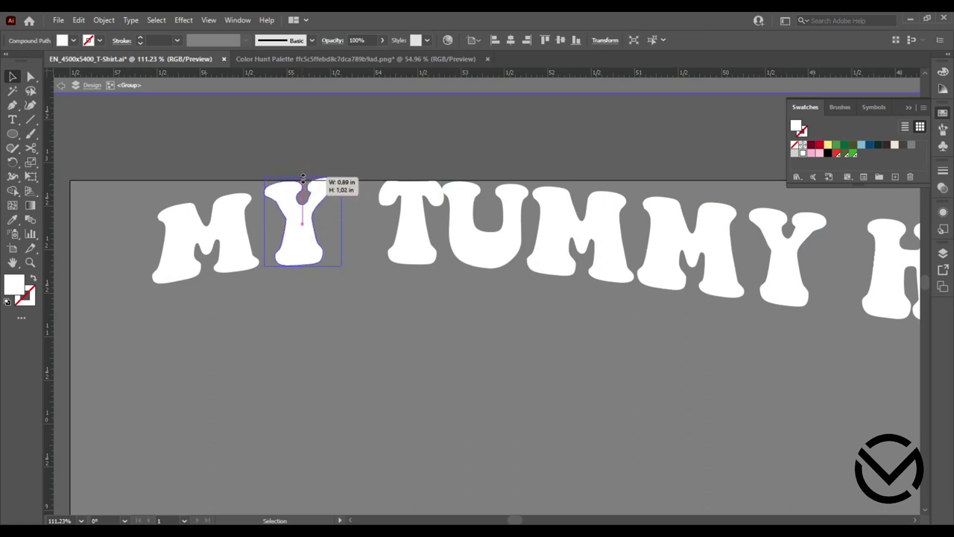
# Stretch the M of MY and the M, M and Y of TUMMY up to one height
pyautogui.click(215, 230)
pyautogui.moveTo(206, 186); pyautogui.dragTo(207, 177)
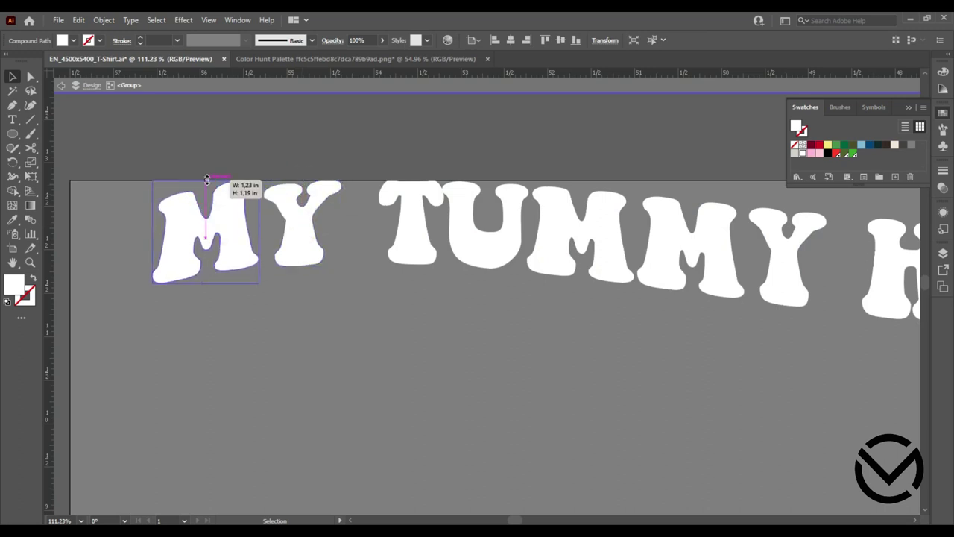
pyautogui.click(549, 235)
pyautogui.moveTo(583, 188); pyautogui.dragTo(584, 182)
pyautogui.click(692, 237)
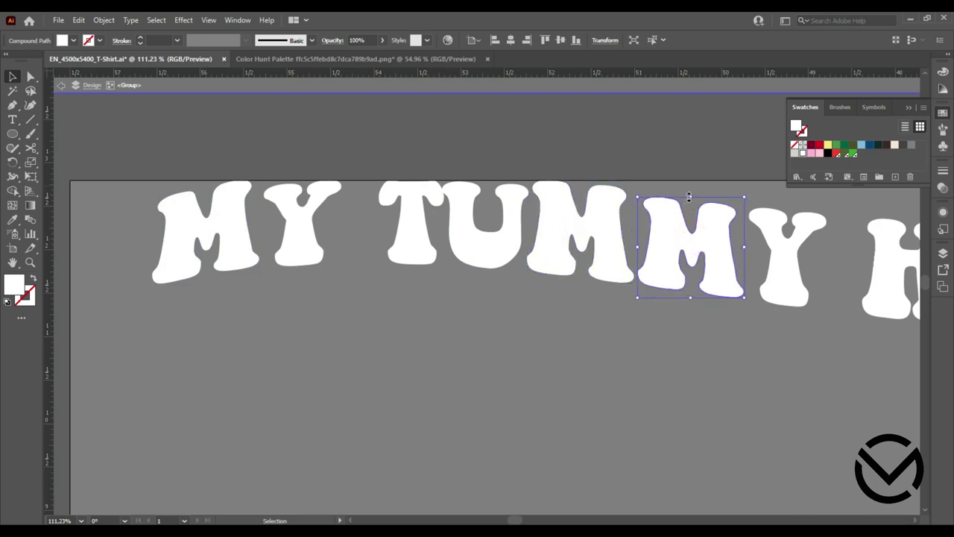
pyautogui.moveTo(689, 196); pyautogui.dragTo(691, 181)
pyautogui.hscroll(6, 678, 234)
pyautogui.click(481, 250)
pyautogui.moveTo(478, 215); pyautogui.dragTo(478, 187)
# Stretch the H, U, R, T and S of HURTS up to the same top edge
pyautogui.click(576, 266)
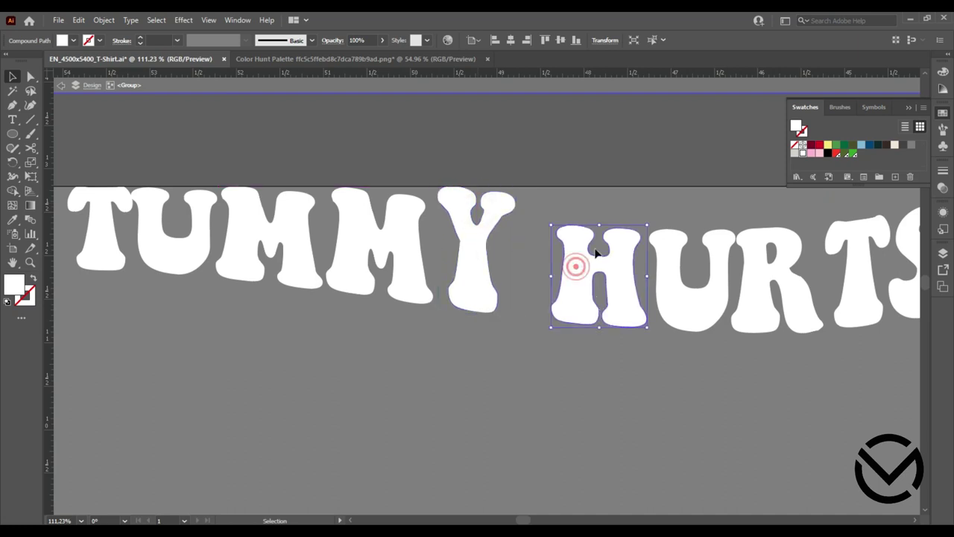
pyautogui.moveTo(600, 224); pyautogui.dragTo(600, 186)
pyautogui.click(686, 312)
pyautogui.moveTo(691, 230); pyautogui.dragTo(691, 188)
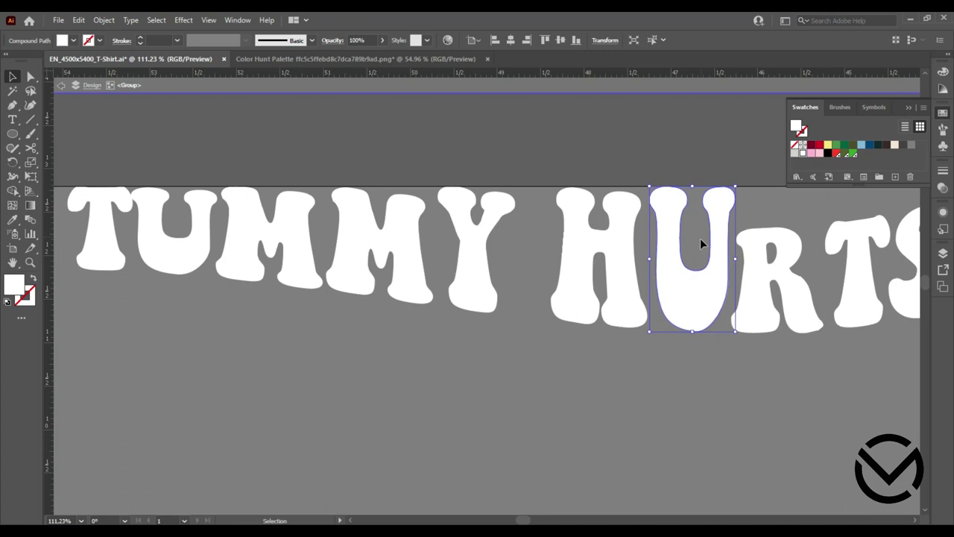
pyautogui.moveTo(783, 325); pyautogui.dragTo(506, 341)
pyautogui.click(505, 335)
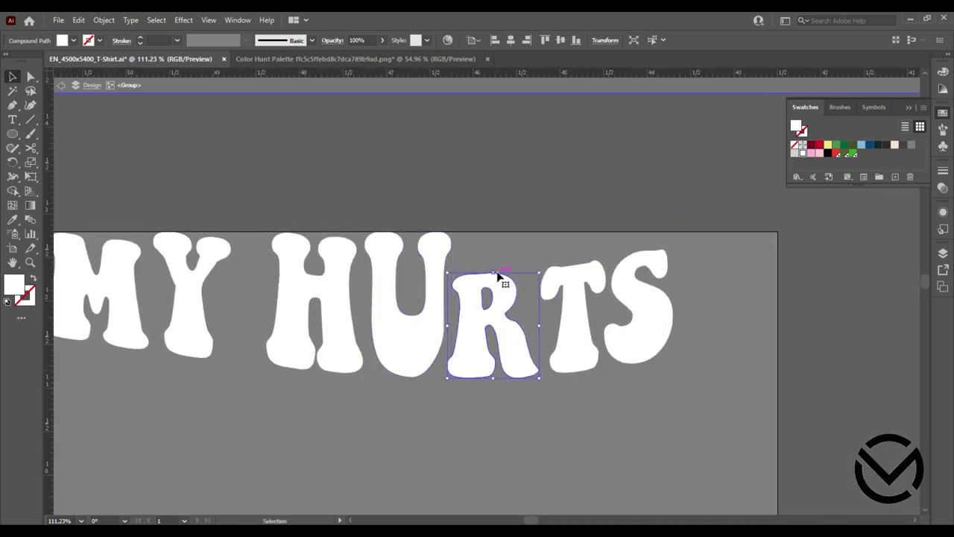
pyautogui.moveTo(498, 276); pyautogui.dragTo(495, 231)
pyautogui.click(582, 309)
pyautogui.moveTo(571, 260); pyautogui.dragTo(571, 232)
pyautogui.click(639, 287)
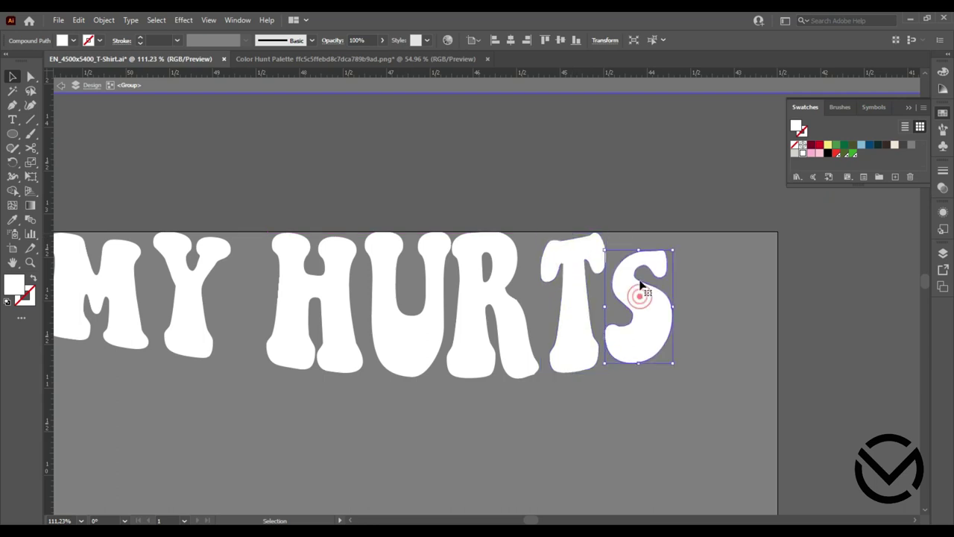
pyautogui.moveTo(638, 249); pyautogui.dragTo(638, 232)
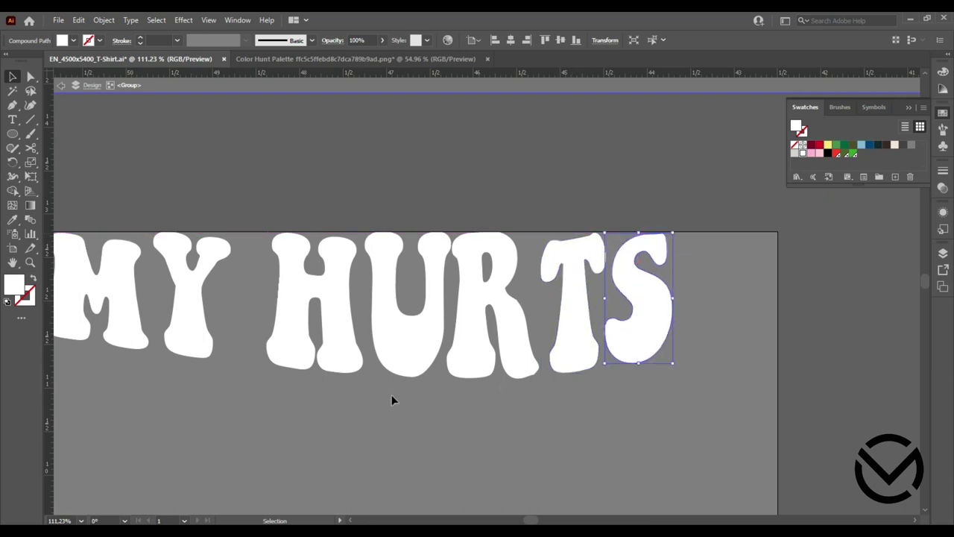
pyautogui.press('z')
pyautogui.moveTo(514, 437); pyautogui.dragTo(363, 433)
pyautogui.scroll(-3, 364, 433)
# Exit the letter group and move MY TUMMY HURTS back down toward the other lines
pyautogui.click(15, 78)
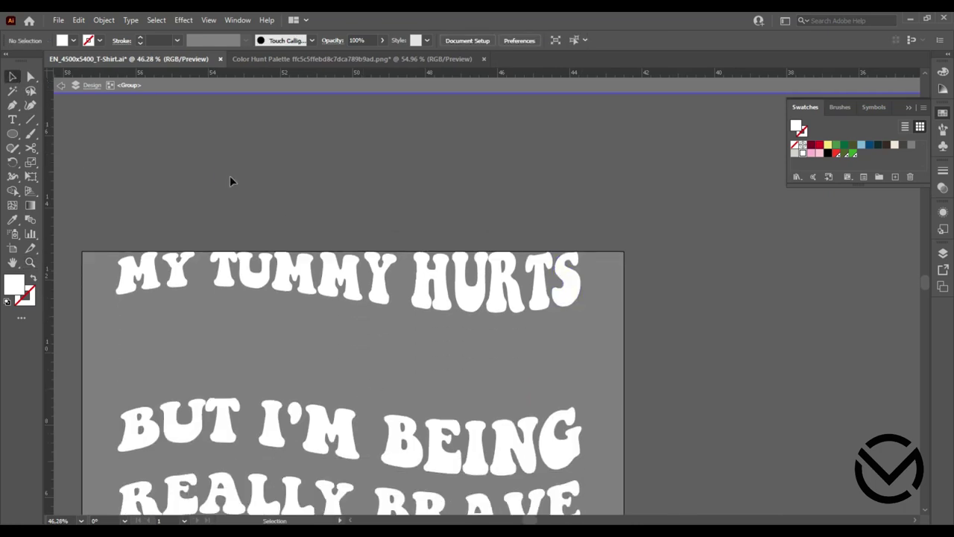
pyautogui.doubleClick(230, 179)
pyautogui.moveTo(380, 291); pyautogui.dragTo(378, 383)
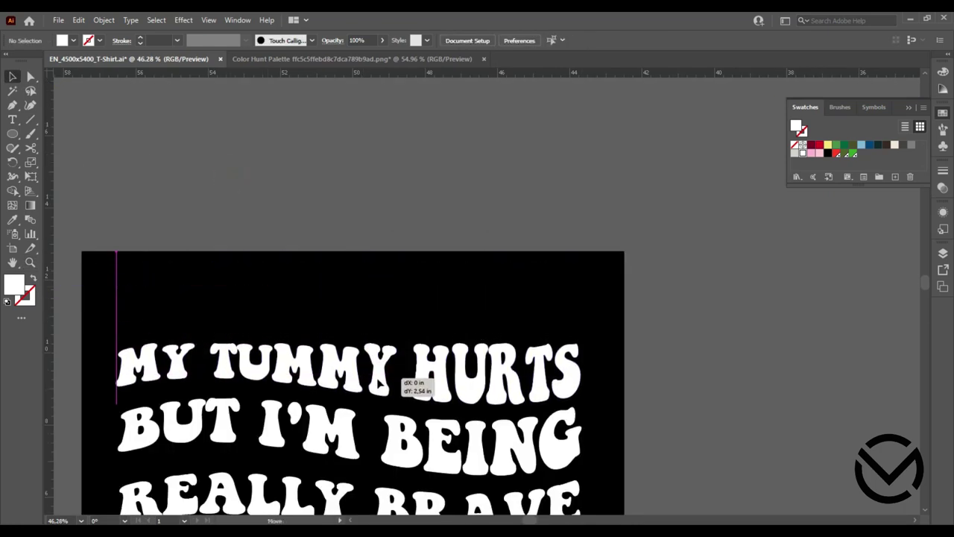
pyautogui.scroll(-2, 373, 403)
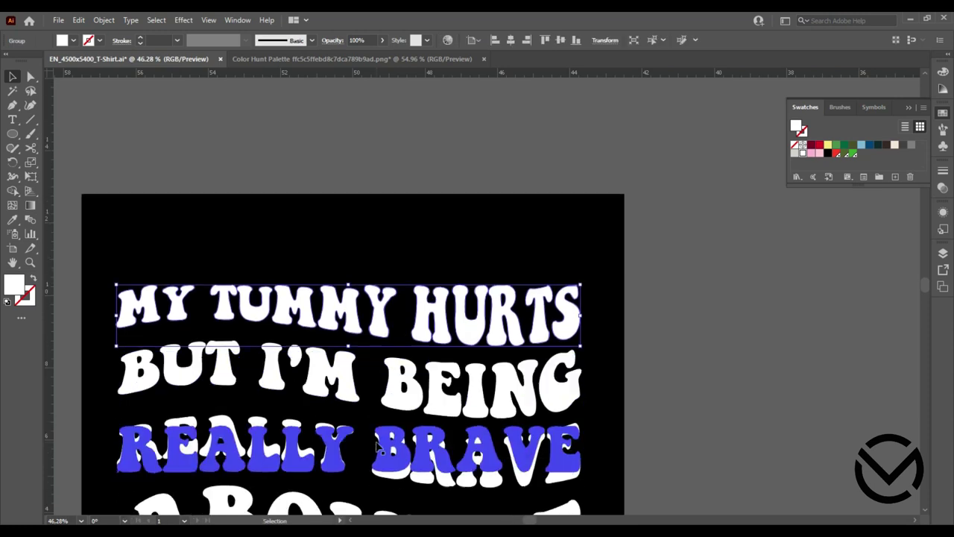
pyautogui.scroll(-4, 369, 433)
# Expand ABOUT IT into outlined shapes and move it down to the artboard's bottom edge
pyautogui.click(348, 399)
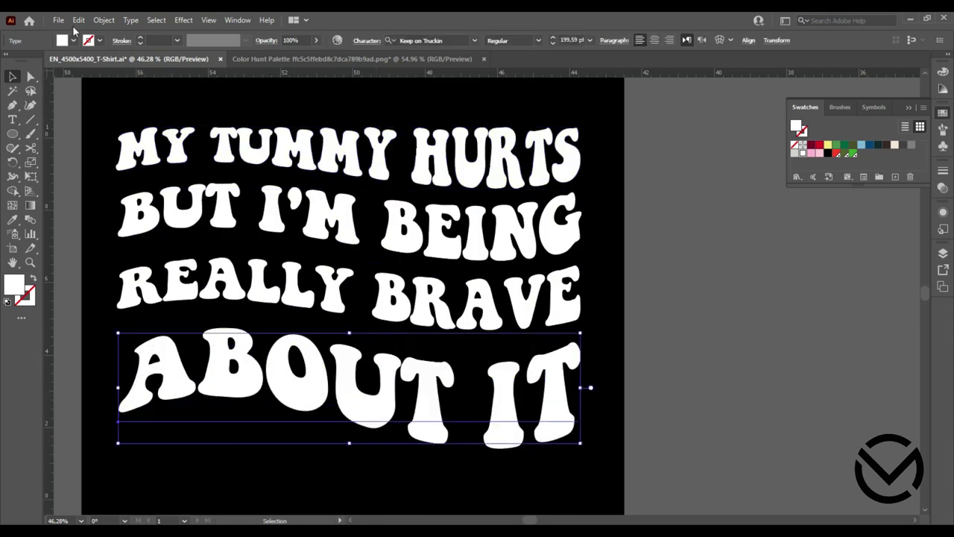
pyautogui.click(106, 20)
pyautogui.click(120, 171)
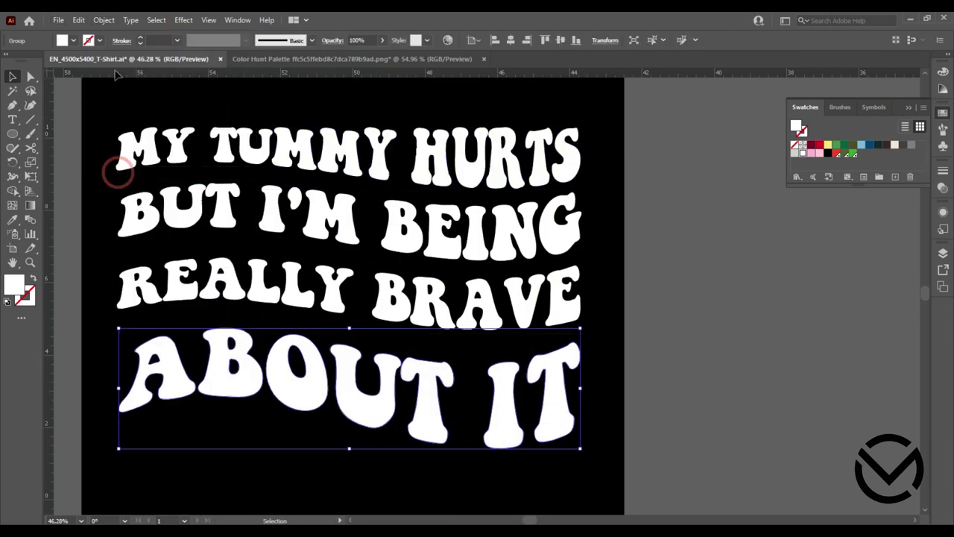
pyautogui.click(130, 20)
pyautogui.click(106, 20)
pyautogui.click(119, 164)
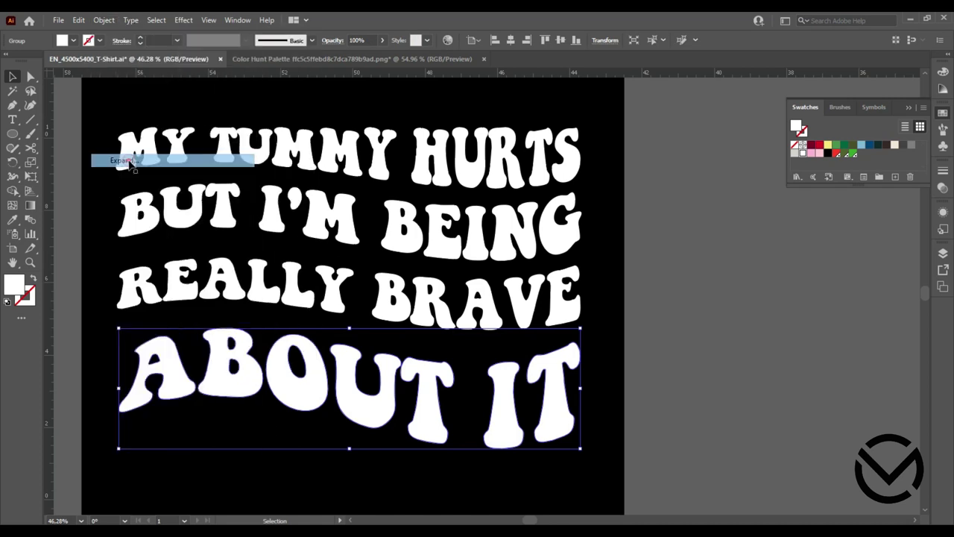
pyautogui.scroll(-3, 436, 364)
pyautogui.scroll(-3, 437, 373)
pyautogui.scroll(-2, 433, 298)
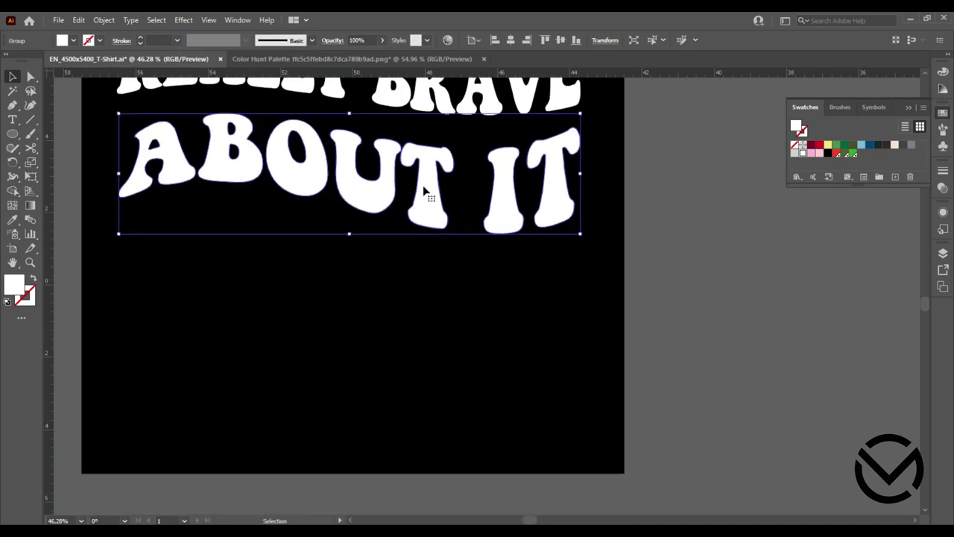
pyautogui.moveTo(424, 203); pyautogui.dragTo(422, 432)
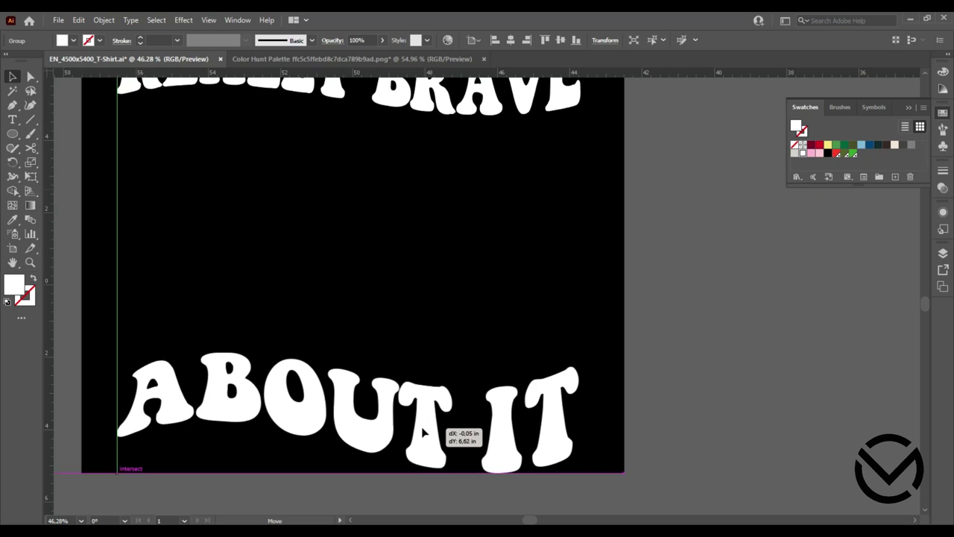
pyautogui.press('z')
pyautogui.moveTo(409, 436); pyautogui.dragTo(473, 431)
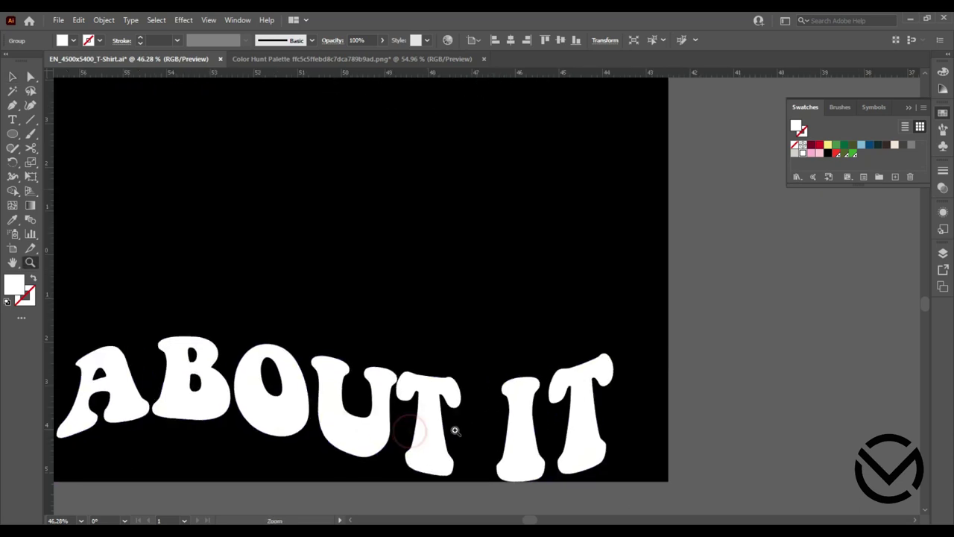
# Stretch the T, T, U and O of ABOUT IT down to the baseline
pyautogui.click(13, 77)
pyautogui.doubleClick(688, 369)
pyautogui.moveTo(678, 388); pyautogui.dragTo(678, 394)
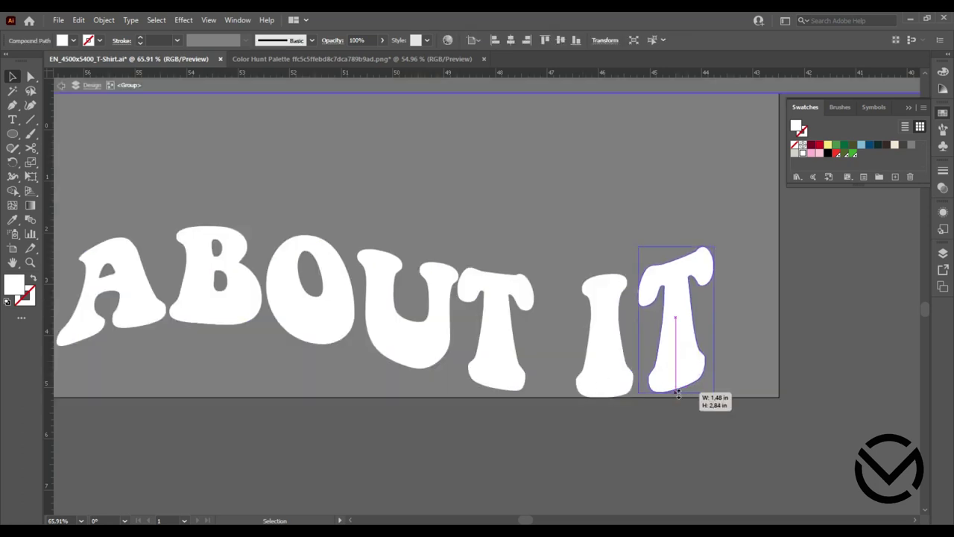
pyautogui.click(506, 376)
pyautogui.moveTo(499, 394); pyautogui.dragTo(498, 400)
pyautogui.click(407, 361)
pyautogui.moveTo(408, 366); pyautogui.dragTo(410, 396)
pyautogui.click(314, 343)
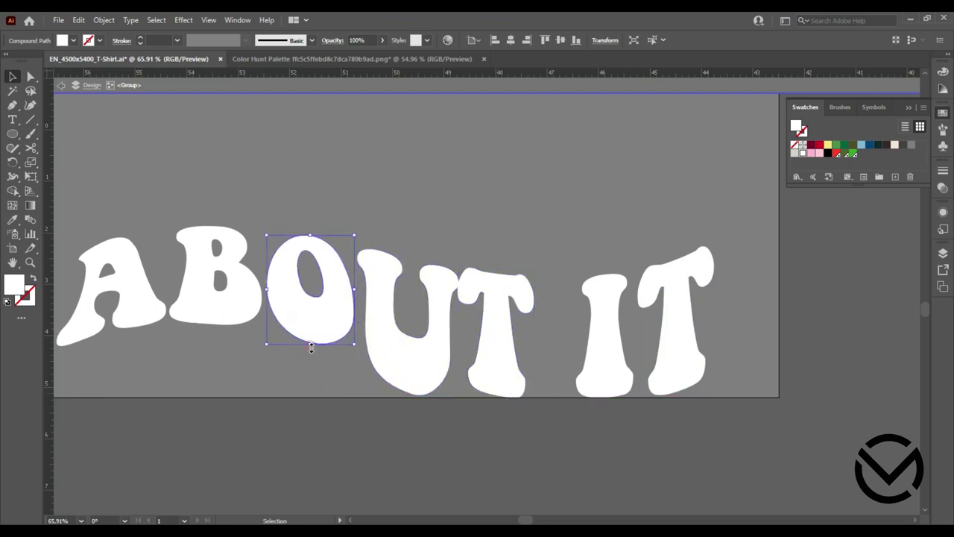
pyautogui.moveTo(311, 346); pyautogui.dragTo(311, 396)
# Stretch the B and A down to the same baseline, then exit the group
pyautogui.click(249, 315)
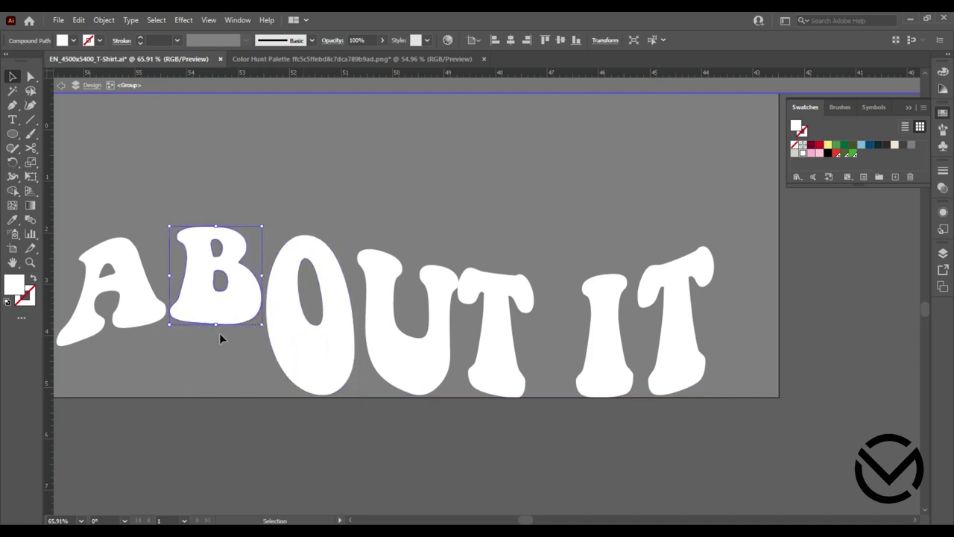
pyautogui.moveTo(216, 328); pyautogui.dragTo(214, 396)
pyautogui.click(142, 320)
pyautogui.moveTo(110, 346); pyautogui.dragTo(112, 395)
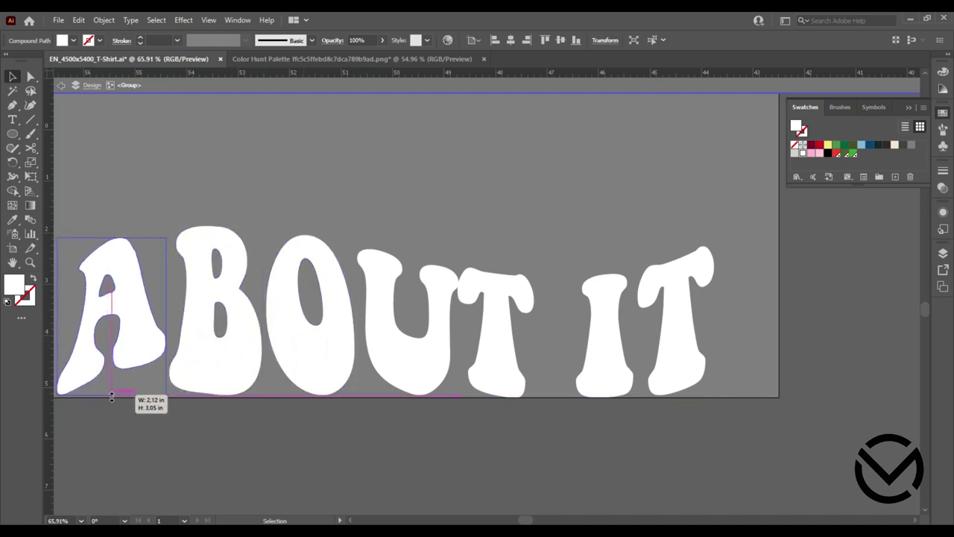
pyautogui.click(136, 437)
pyautogui.moveTo(525, 519); pyautogui.dragTo(522, 520)
pyautogui.doubleClick(492, 472)
pyautogui.press('z')
pyautogui.moveTo(549, 434); pyautogui.dragTo(393, 433)
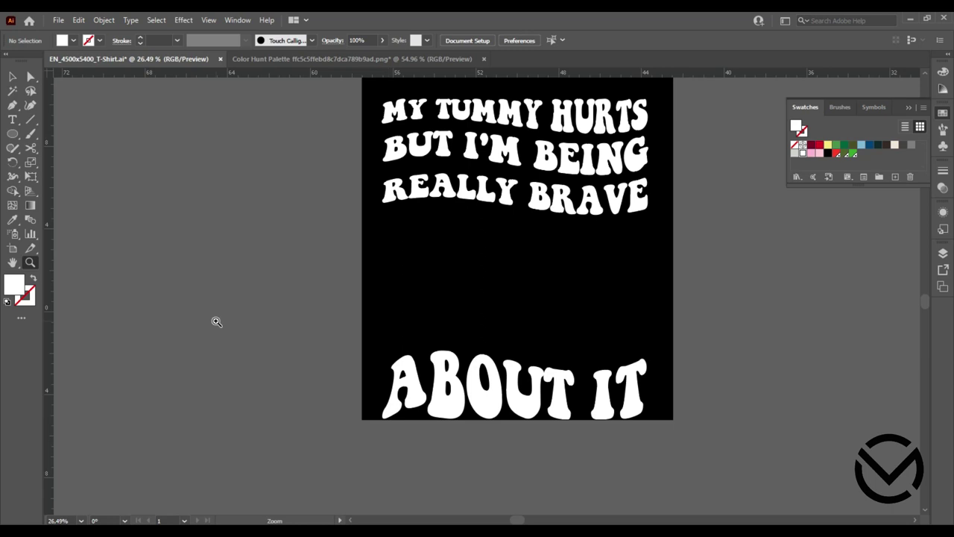
# Move ABOUT IT up under REALLY BRAVE and nudge REALLY BRAVE up slightly
pyautogui.press('v')
pyautogui.moveTo(511, 391); pyautogui.dragTo(515, 249)
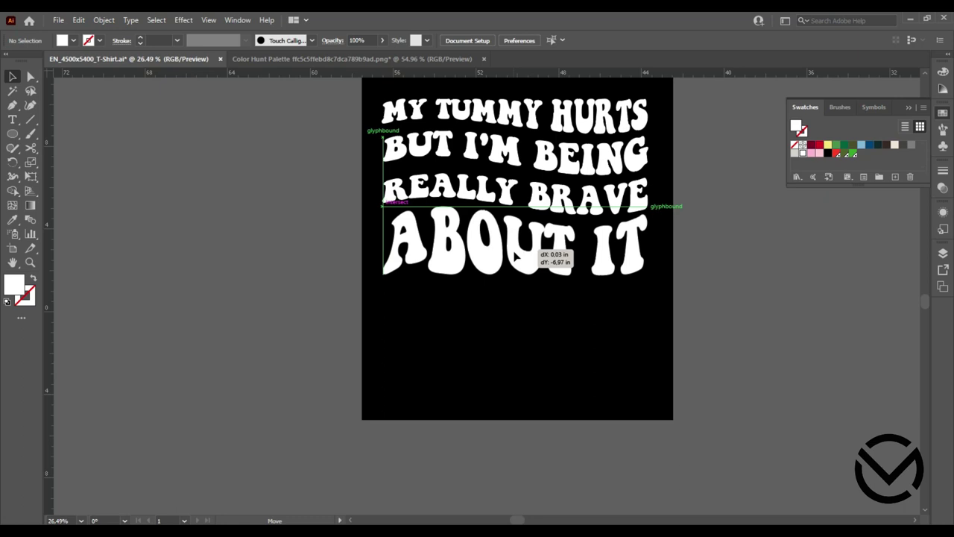
pyautogui.click(518, 335)
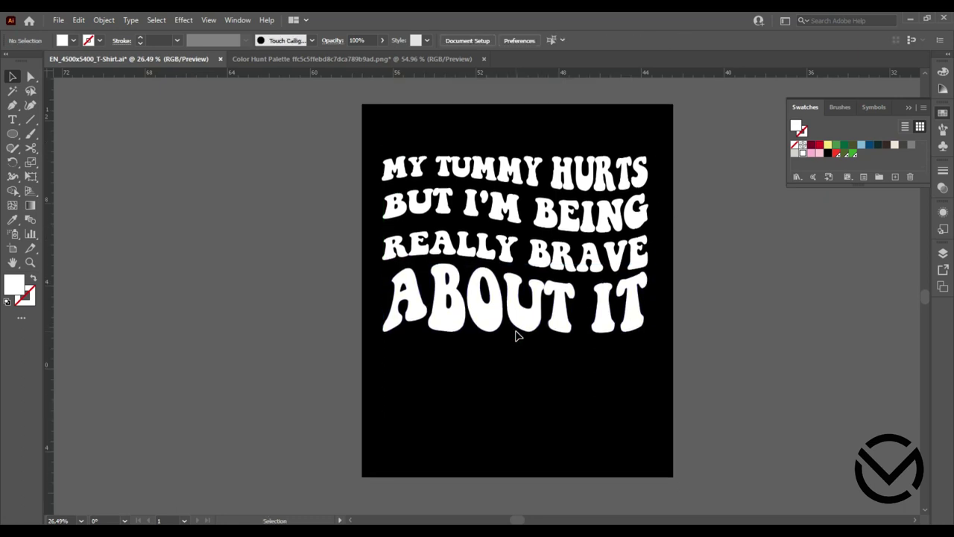
pyautogui.click(493, 250)
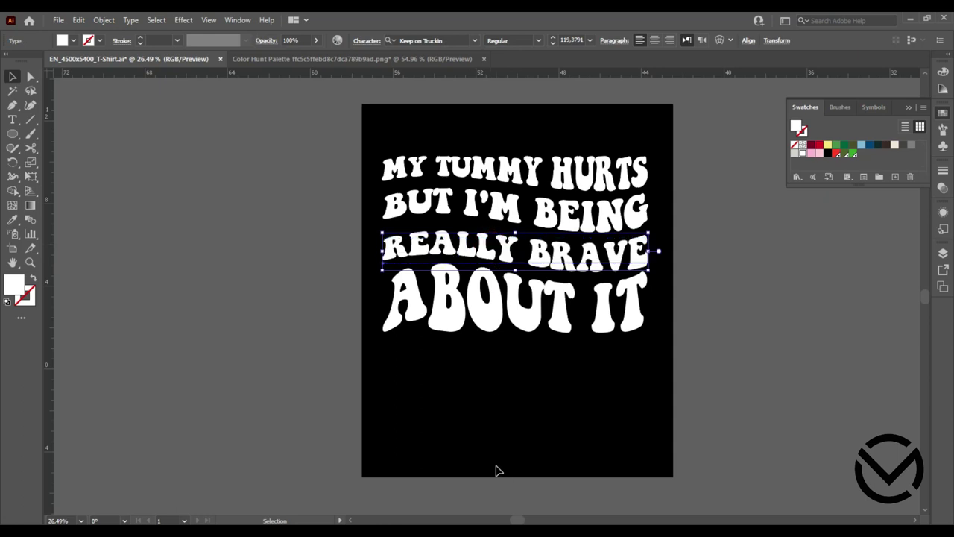
pyautogui.press('Up')
pyautogui.press('Up')
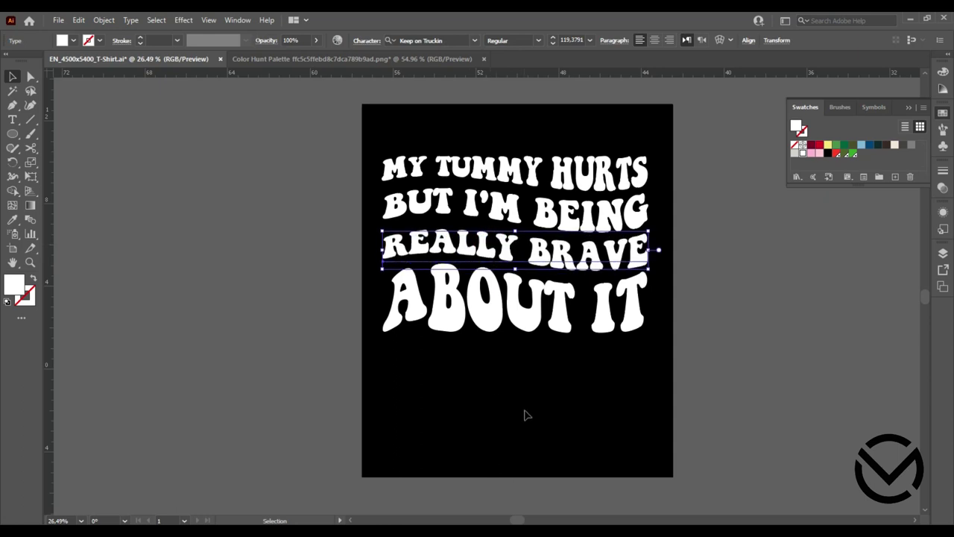
pyautogui.click(526, 415)
# Enlarge the four-line quote to about 14.25 in wide and group it
pyautogui.moveTo(366, 139)
pyautogui.mouseDown()
pyautogui.moveTo(641, 340)
pyautogui.moveTo(663, 343)
pyautogui.mouseUp()
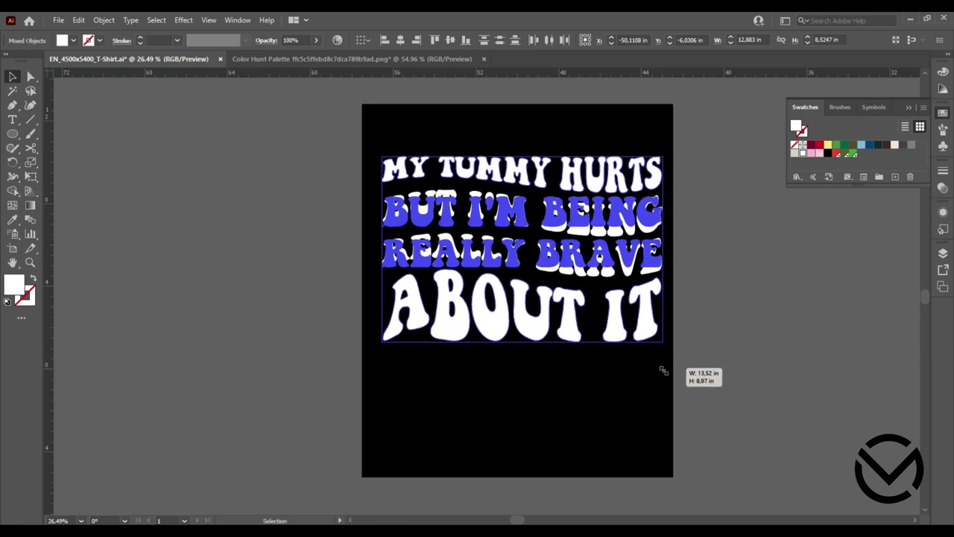
pyautogui.moveTo(379, 346); pyautogui.dragTo(370, 350)
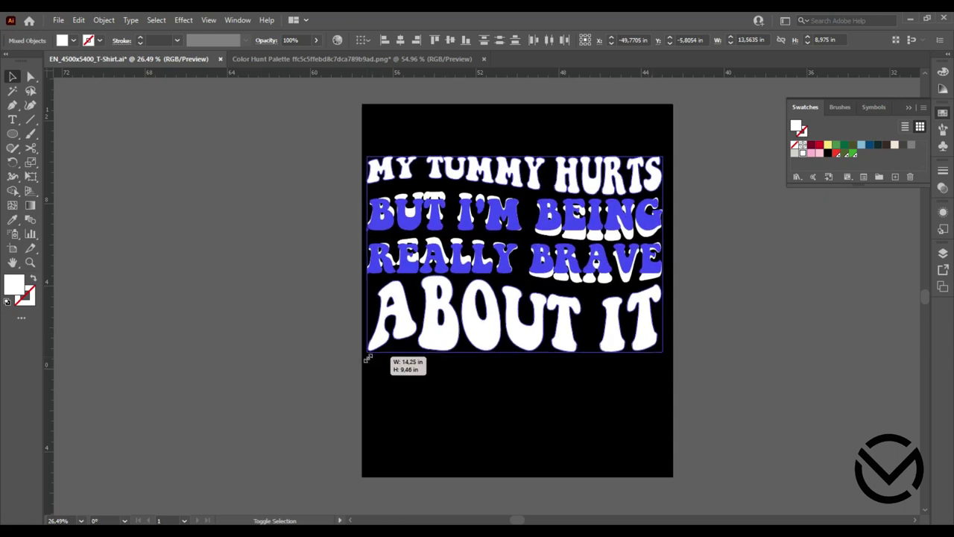
pyautogui.click(448, 382)
pyautogui.moveTo(379, 125); pyautogui.dragTo(638, 337)
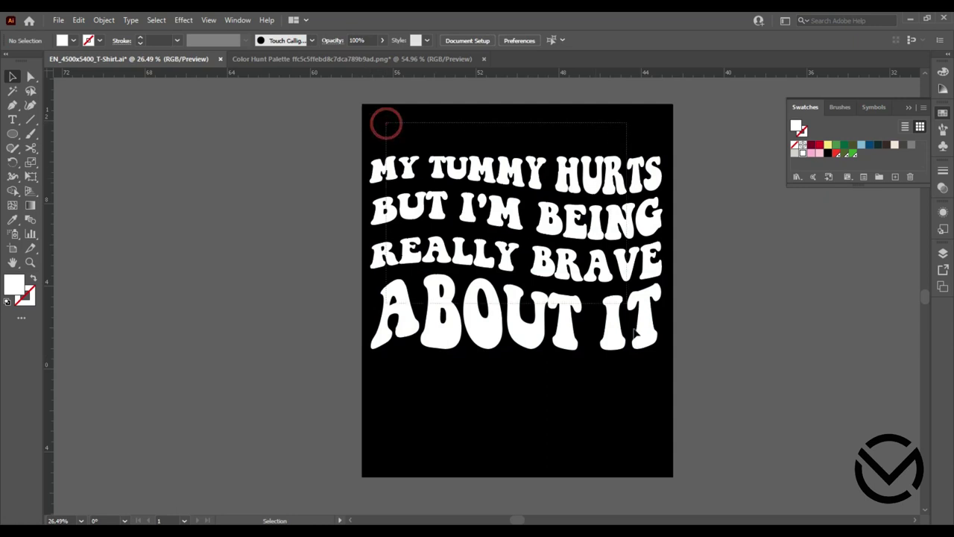
pyautogui.click(105, 20)
pyautogui.click(127, 165)
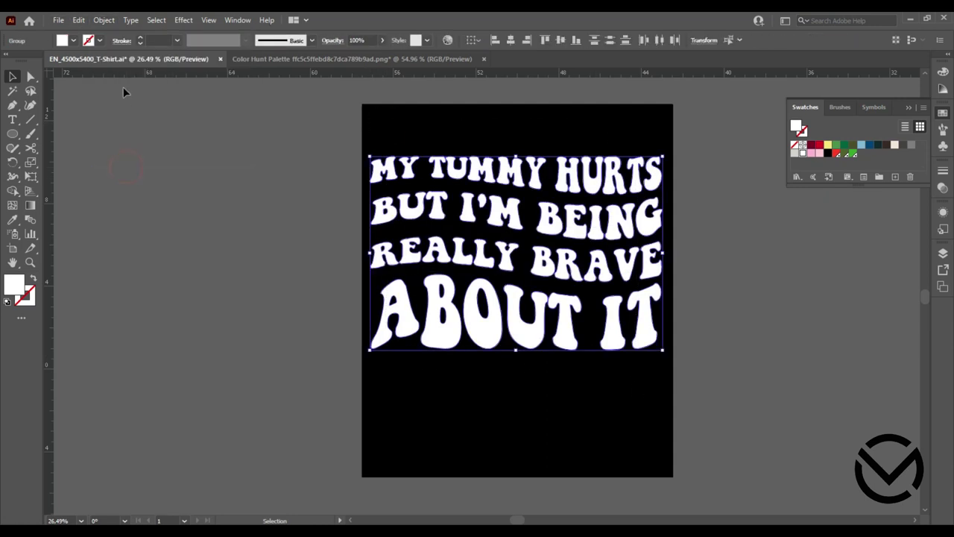
pyautogui.click(118, 20)
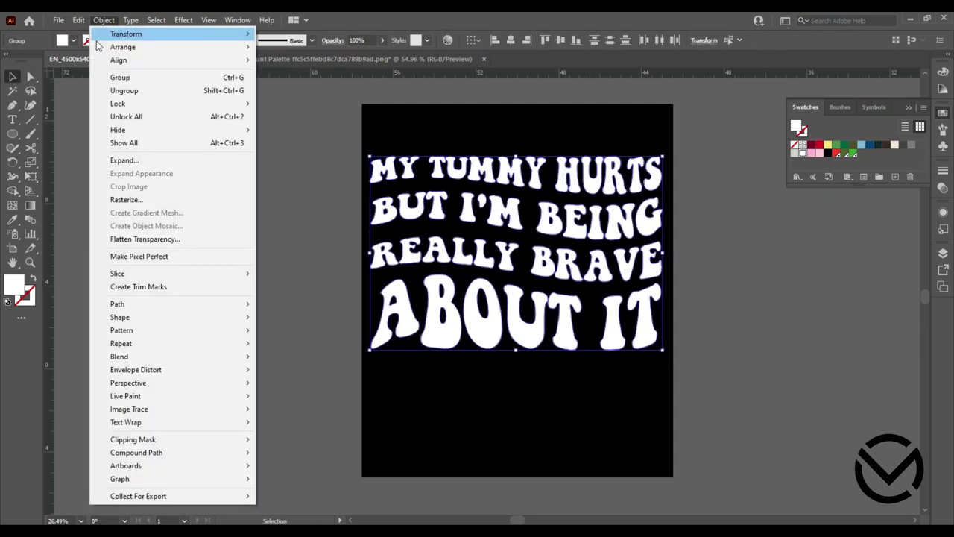
pyautogui.click(119, 160)
pyautogui.click(282, 170)
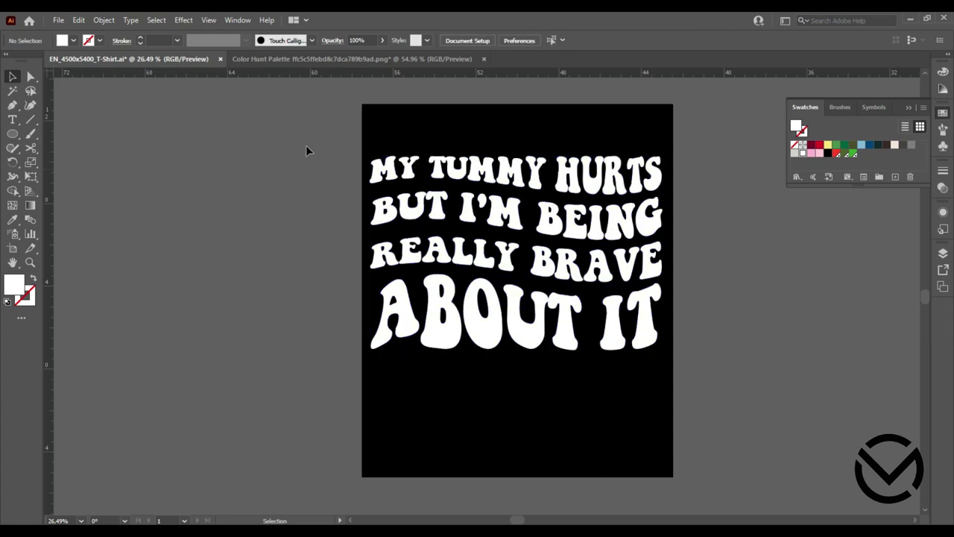
# Copy the four palette colour circles from the Color Hunt document beside the artboard
pyautogui.click(328, 58)
pyautogui.moveTo(443, 92); pyautogui.dragTo(492, 377)
pyautogui.moveTo(465, 340); pyautogui.dragTo(168, 59)
pyautogui.moveTo(290, 400)
pyautogui.mouseDown()
pyautogui.moveTo(280, 412)
pyautogui.moveTo(309, 373)
pyautogui.moveTo(322, 316)
pyautogui.mouseUp()
pyautogui.click(106, 265)
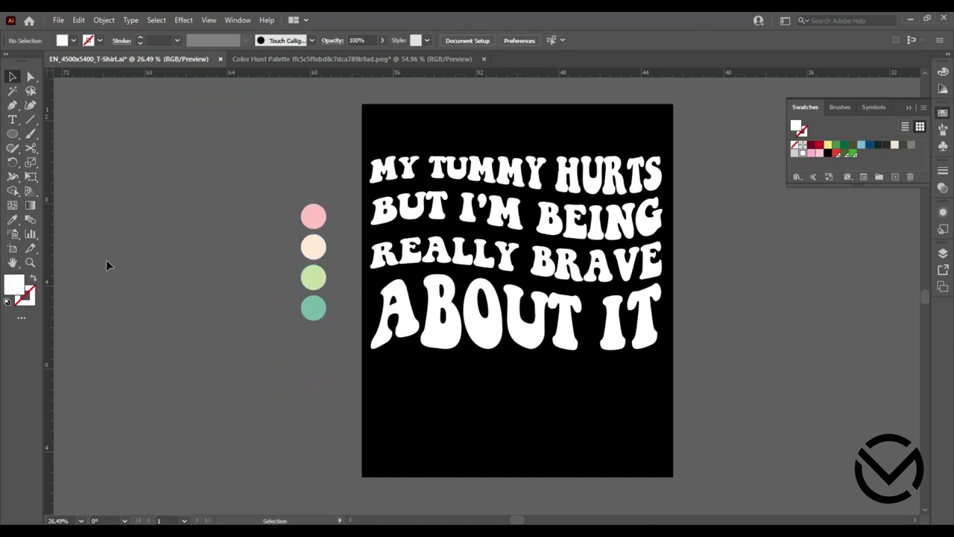
# Colour MY TUMMY HURTS pink and BUT I'M BEING cream with the Eyedropper
pyautogui.click(462, 168)
pyautogui.click(13, 219)
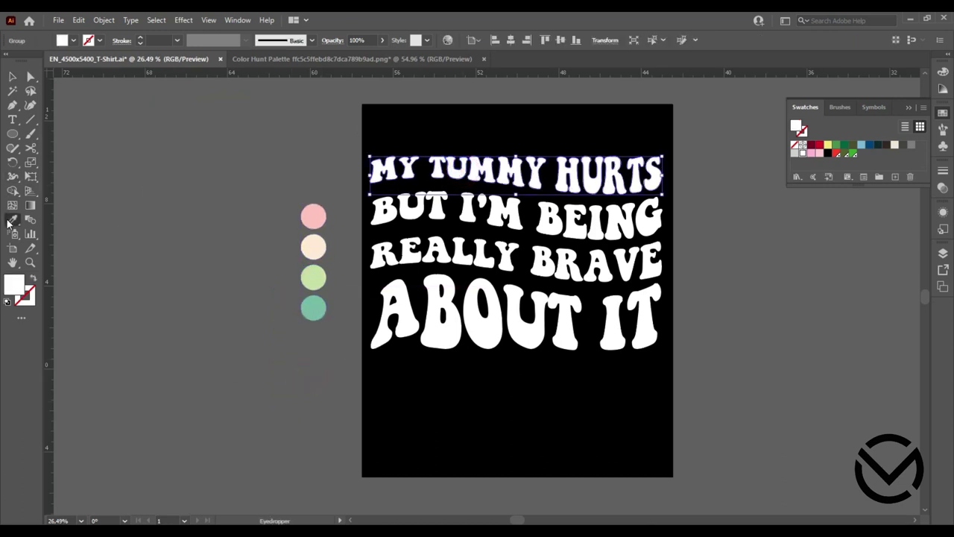
pyautogui.click(305, 217)
pyautogui.press('v')
pyautogui.click(104, 126)
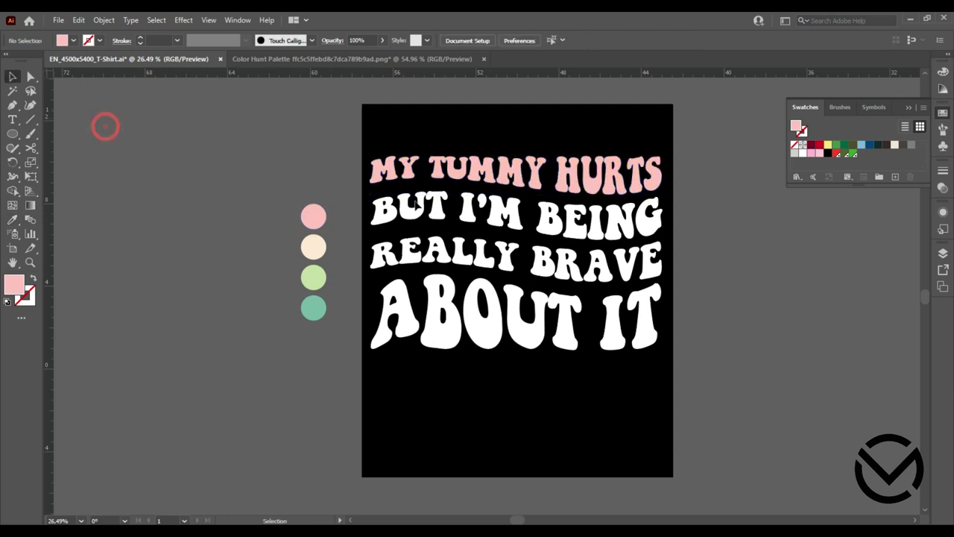
pyautogui.click(412, 211)
pyautogui.click(12, 219)
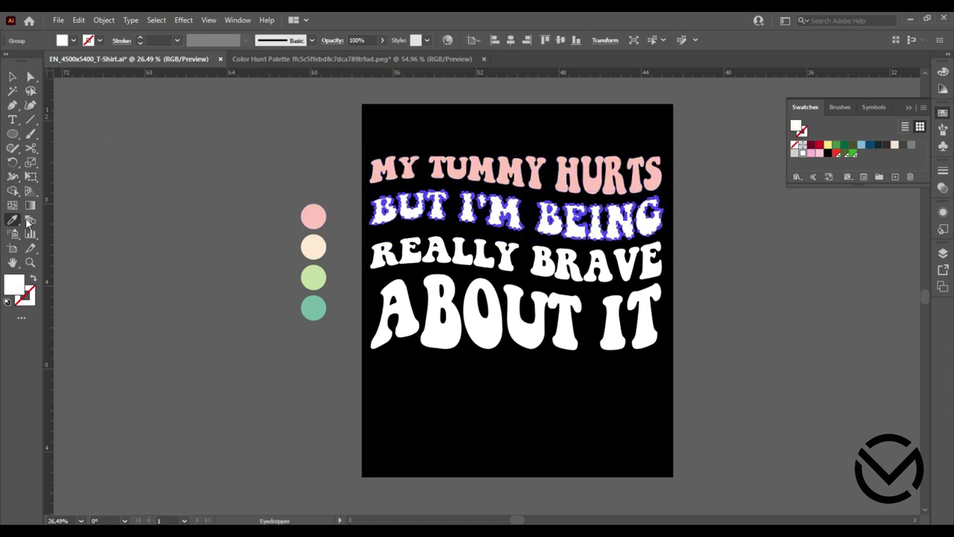
pyautogui.click(314, 247)
pyautogui.press('v')
pyautogui.click(118, 148)
# Colour REALLY BRAVE light green and ABOUT IT teal, then delete the sample circles
pyautogui.click(387, 255)
pyautogui.press('i')
pyautogui.click(313, 278)
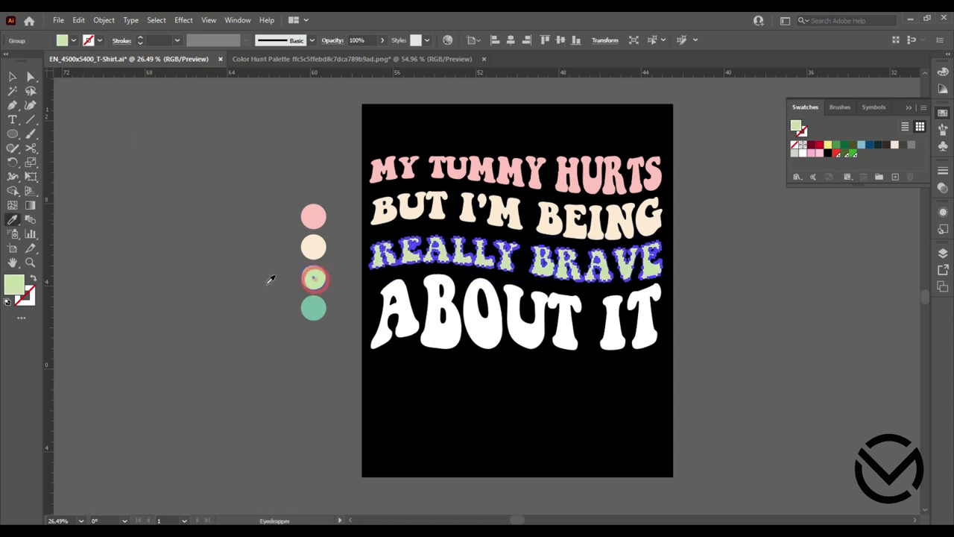
pyautogui.click(13, 77)
pyautogui.click(118, 174)
pyautogui.click(394, 325)
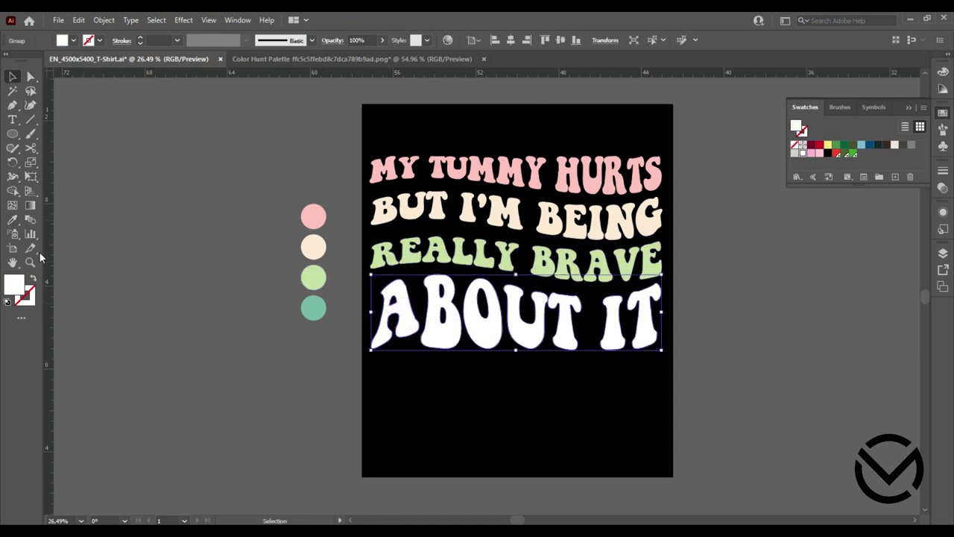
pyautogui.press('i')
pyautogui.click(313, 307)
pyautogui.click(13, 77)
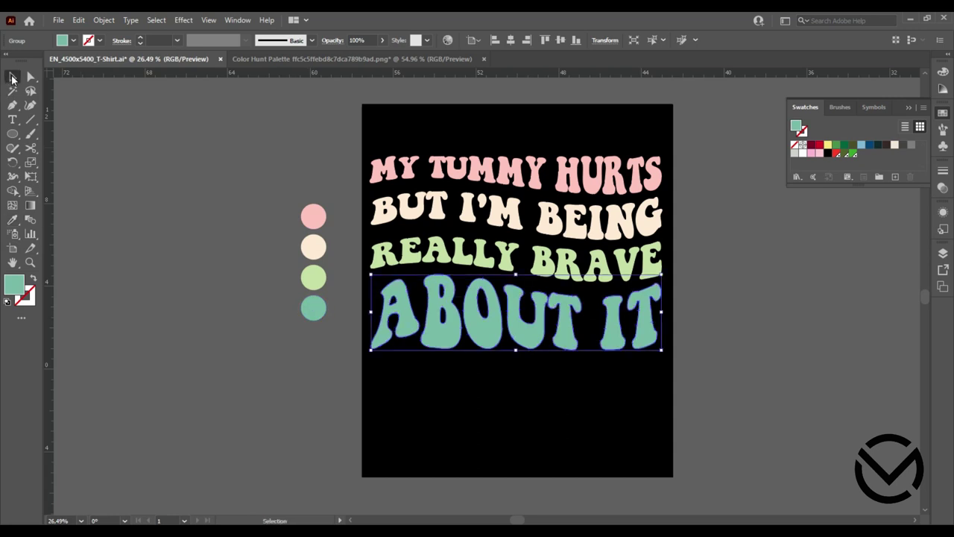
pyautogui.click(116, 166)
pyautogui.moveTo(326, 170); pyautogui.dragTo(289, 336)
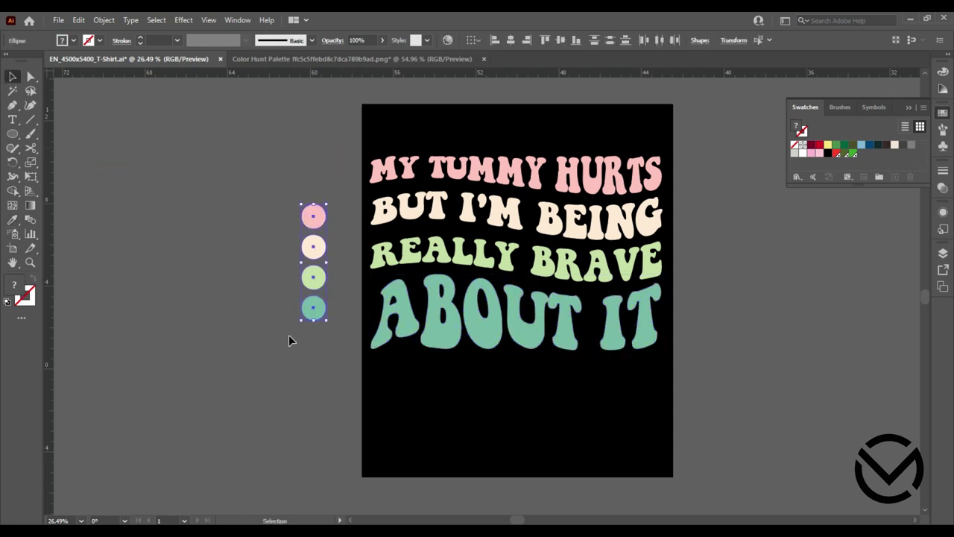
pyautogui.press('Delete')
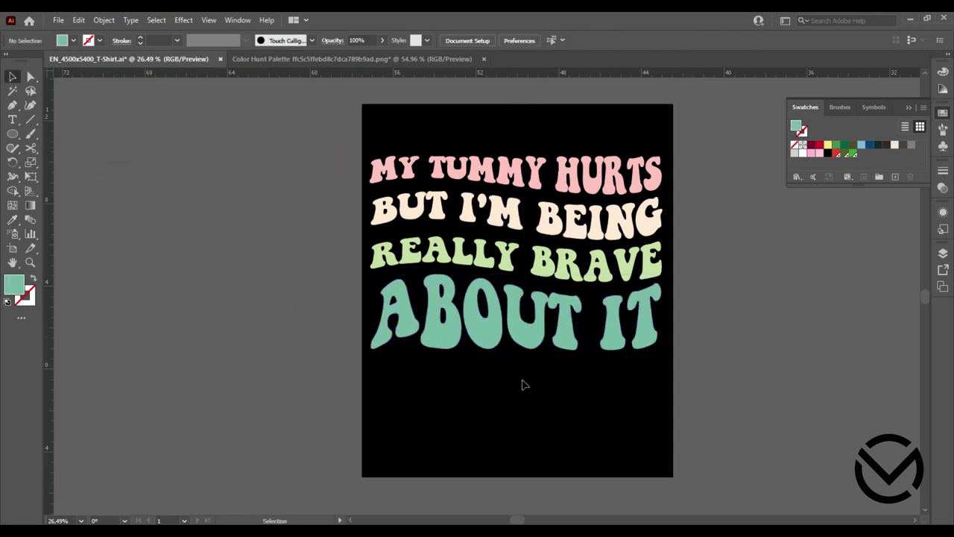
# Align the coloured quote group to horizontal and vertical centre of the black artboard
pyautogui.moveTo(668, 411); pyautogui.dragTo(376, 344)
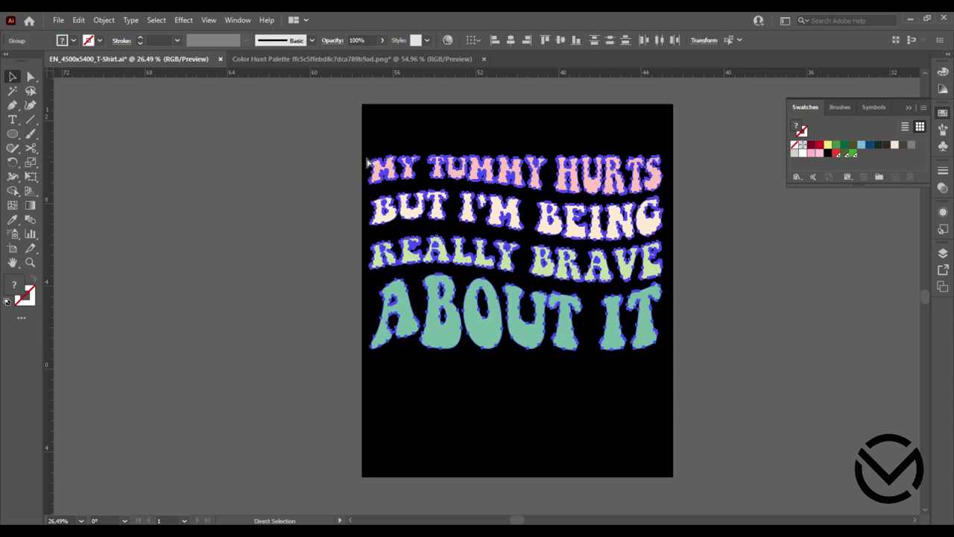
pyautogui.click(511, 40)
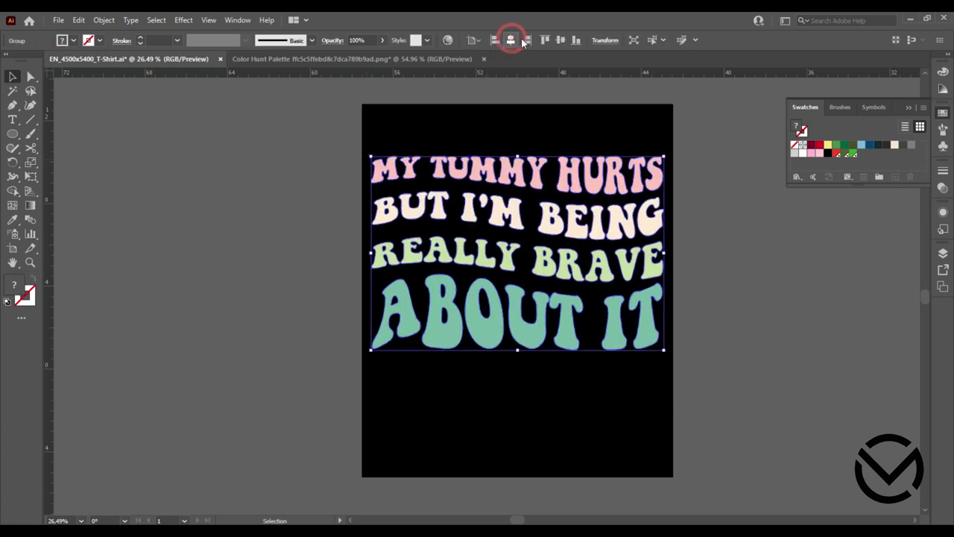
pyautogui.click(561, 39)
pyautogui.click(722, 261)
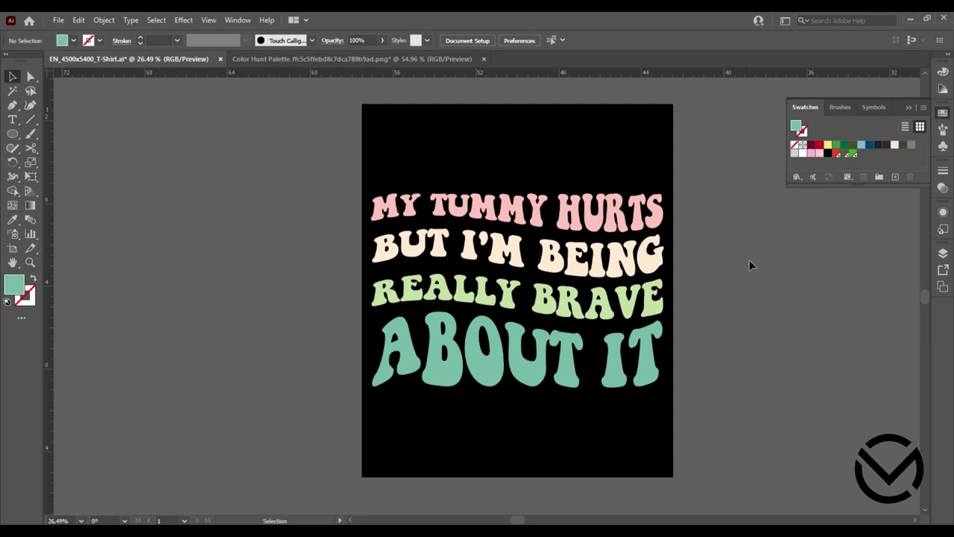